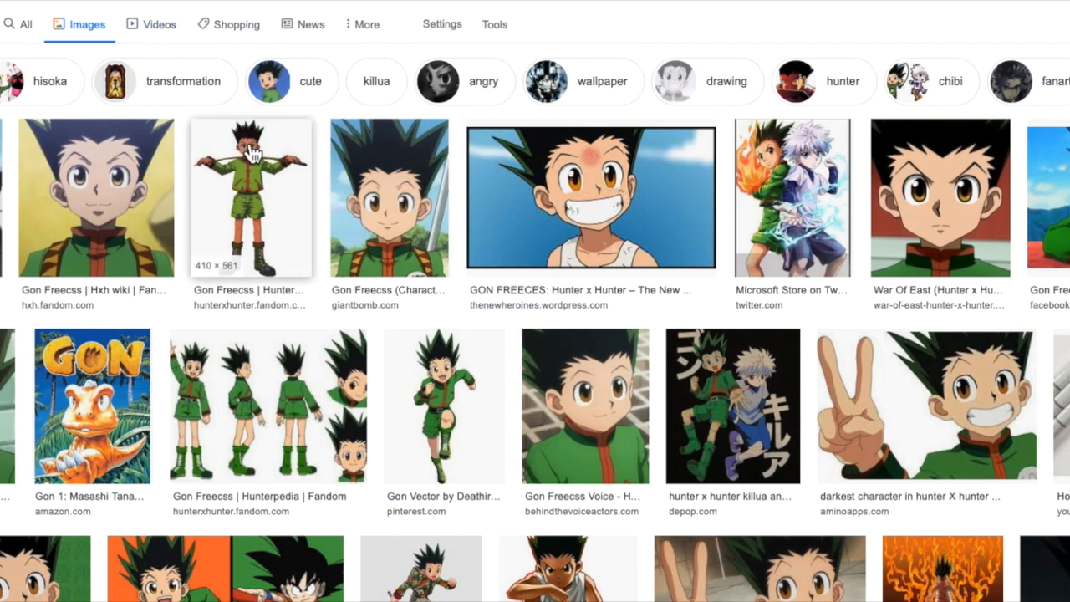
Browse the Gon Freecss image search results and open a full-body Gon image.
scroll(251, 153, down, 1)
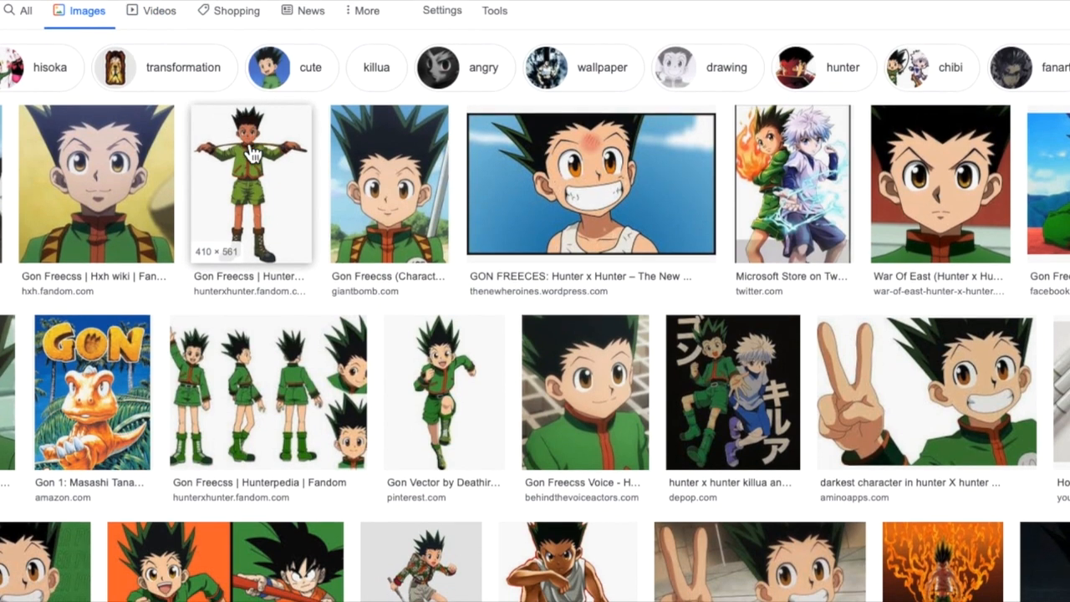
scroll(251, 153, down, 5)
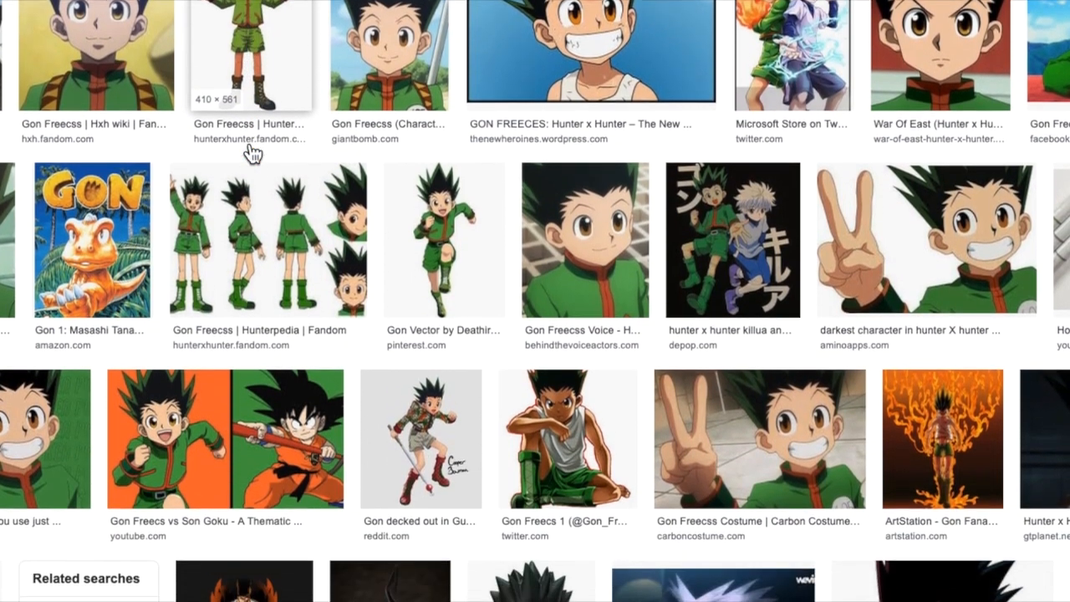
scroll(250, 153, down, 5)
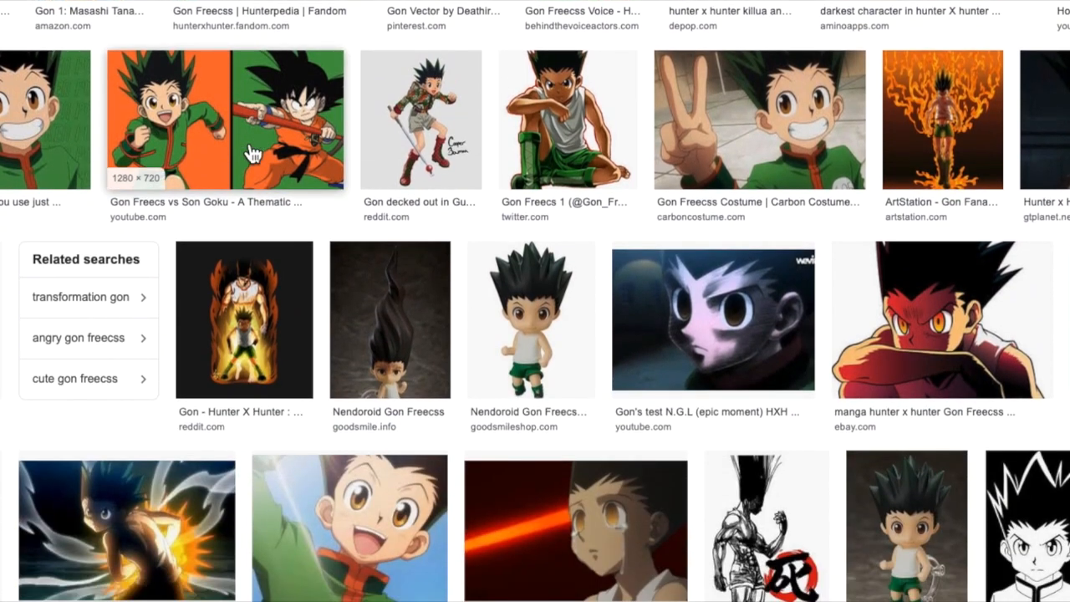
click(1063, 322)
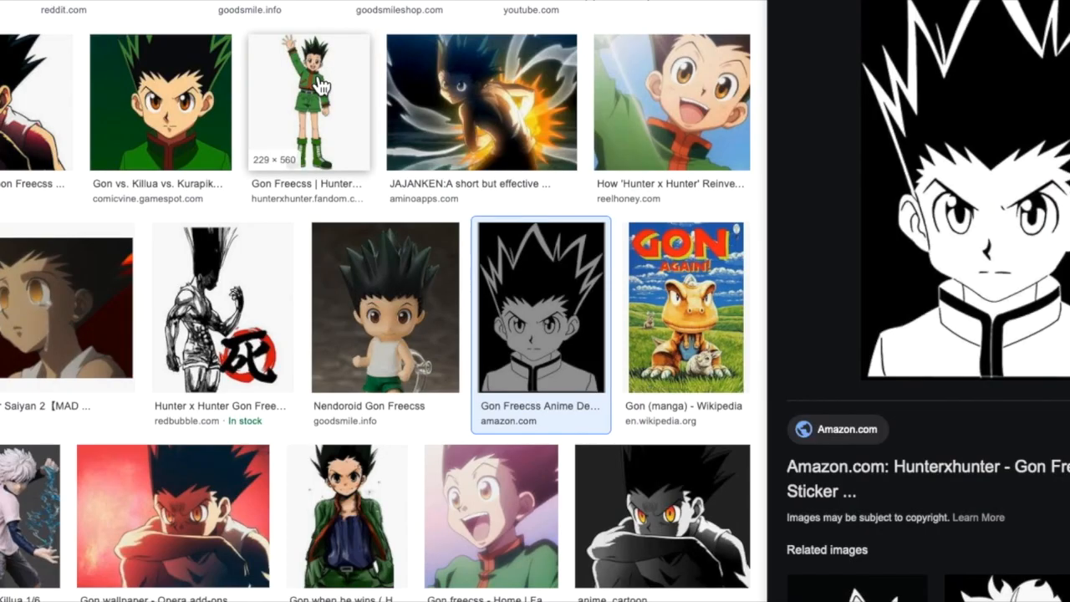
click(320, 85)
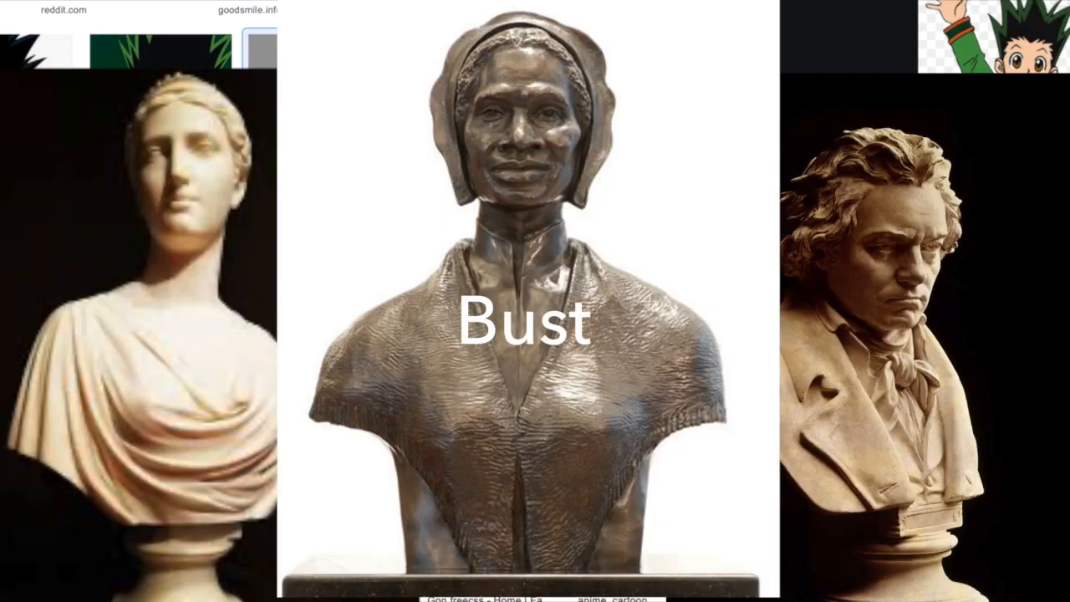
Save the full-body Gon image into the Downloads folder.
right_click(1008, 186)
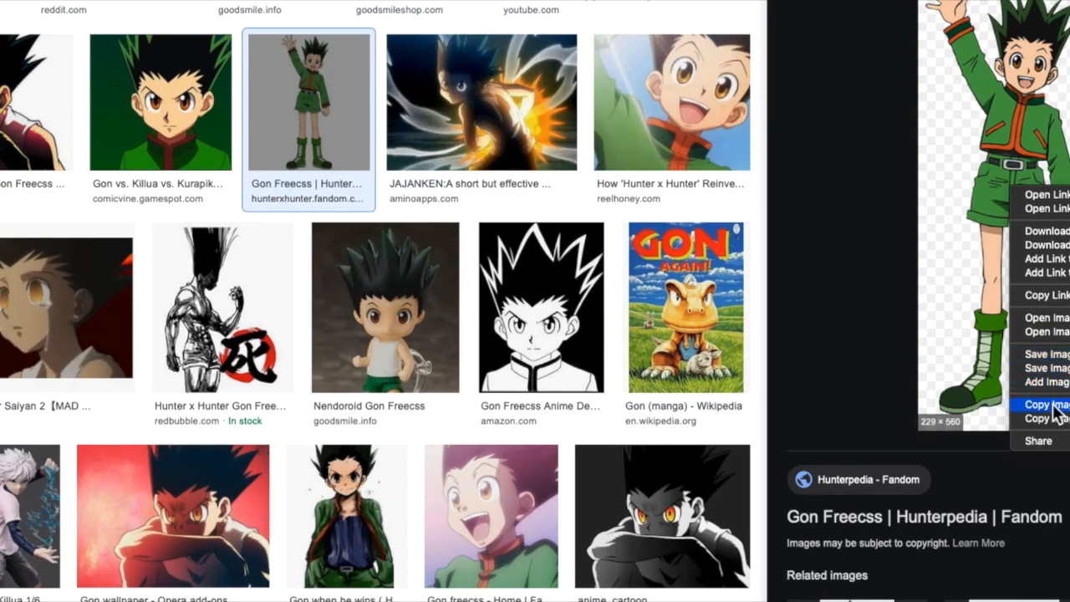
click(1054, 368)
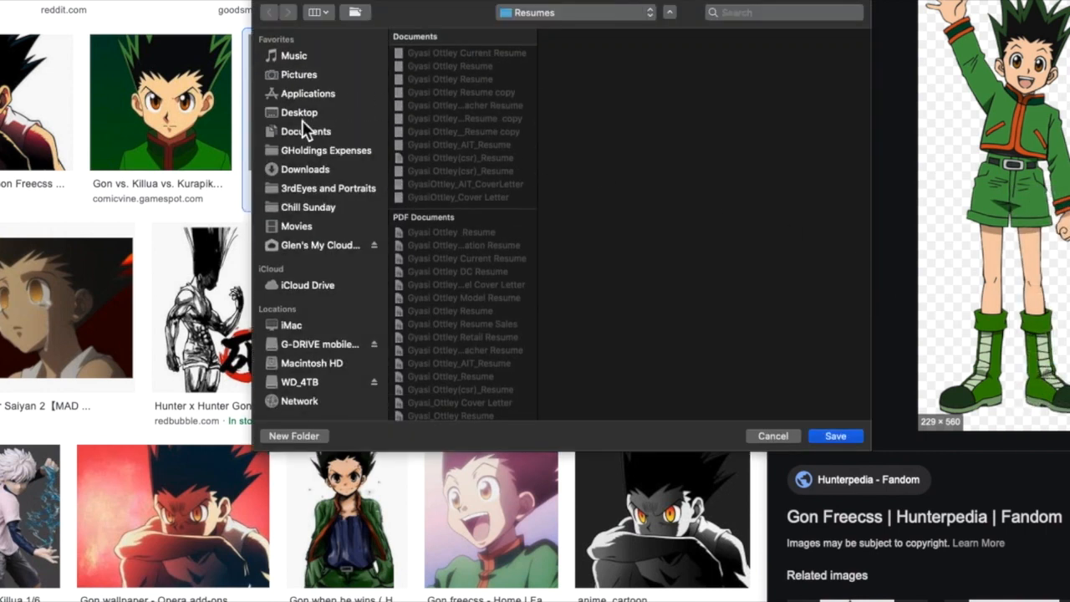
click(301, 168)
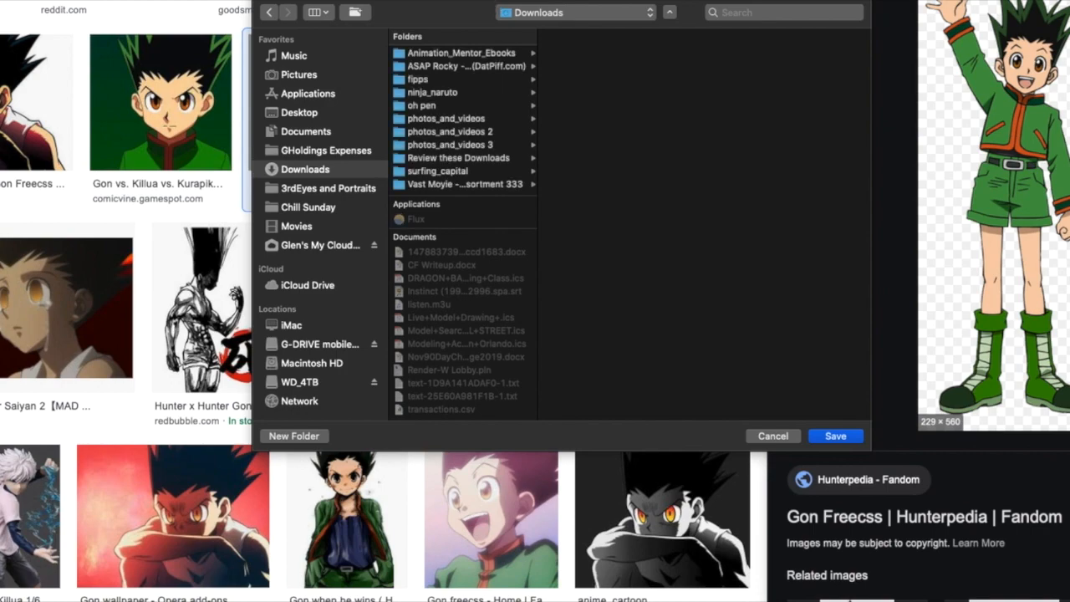
click(836, 436)
Browse the Downloads folder and open killua-zoldyck-2618.jpg.
scroll(454, 291, up, 5)
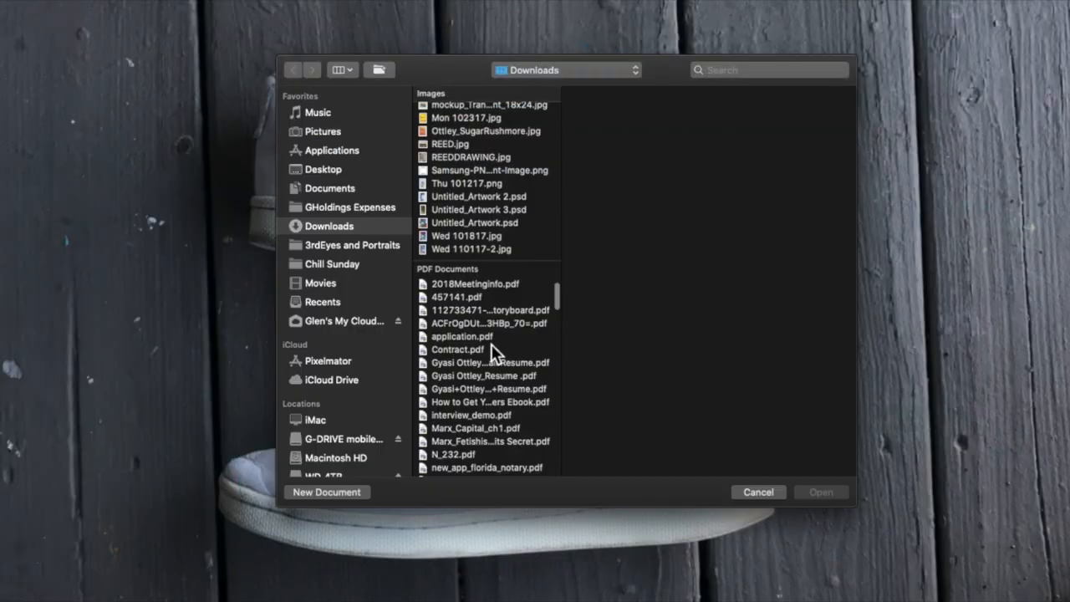
scroll(490, 343, up, 15)
click(491, 369)
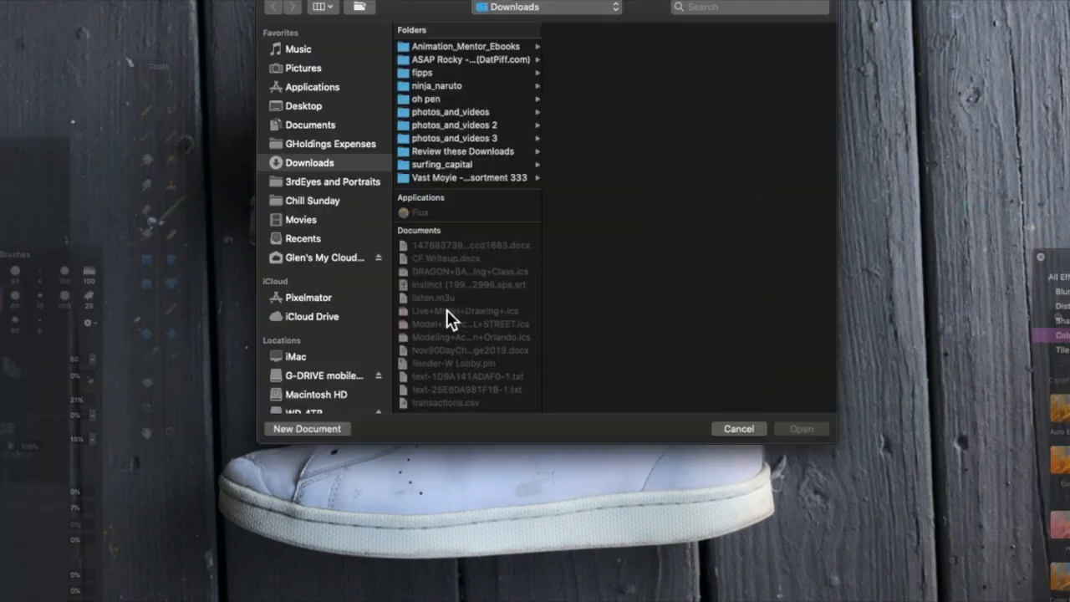
scroll(456, 251, down, 10)
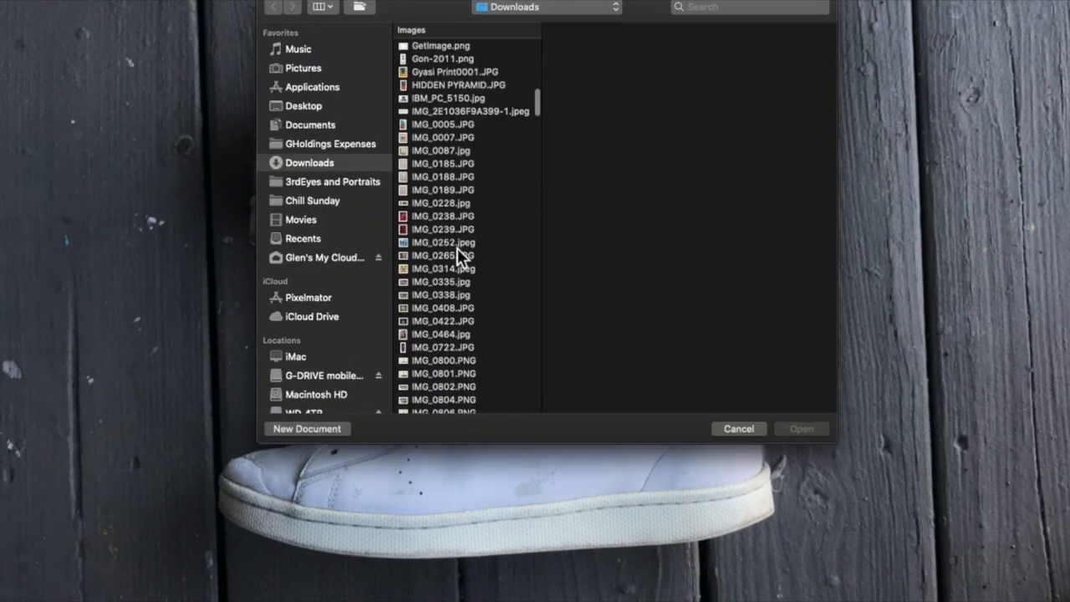
scroll(456, 247, down, 10)
scroll(457, 248, up, 10)
click(461, 317)
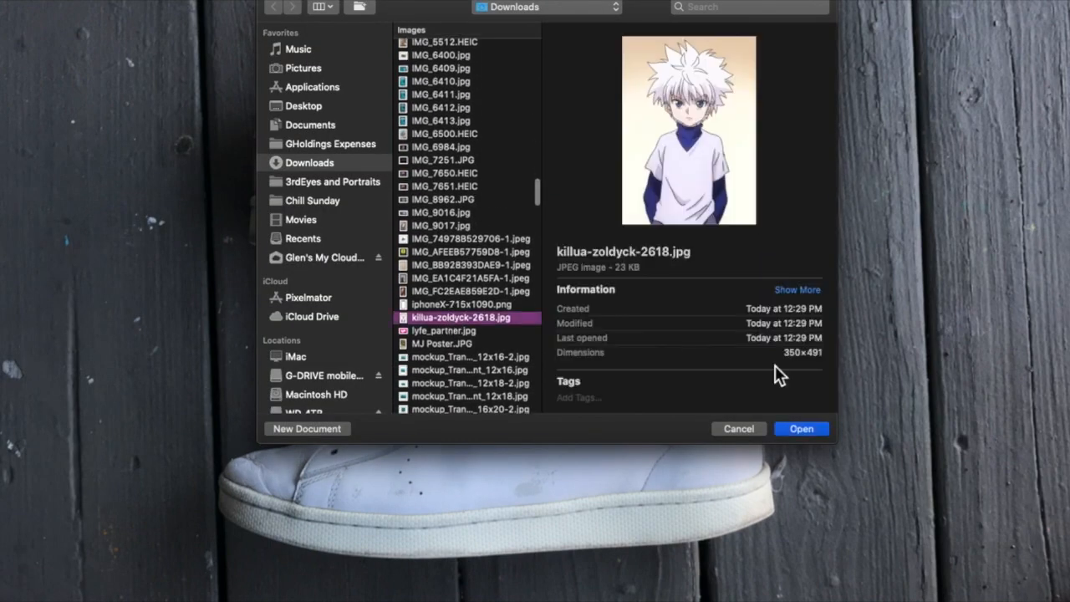
click(809, 431)
Select the Figures layer in the shoe mockup.
drag(563, 13, 341, 172)
drag(530, 2, 555, 65)
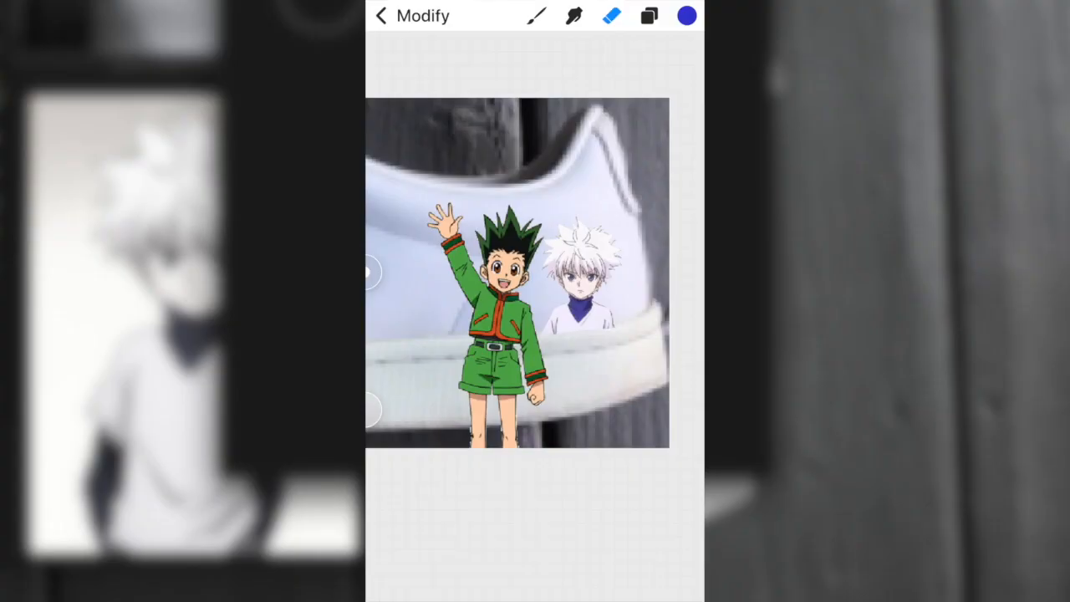
click(649, 16)
click(502, 189)
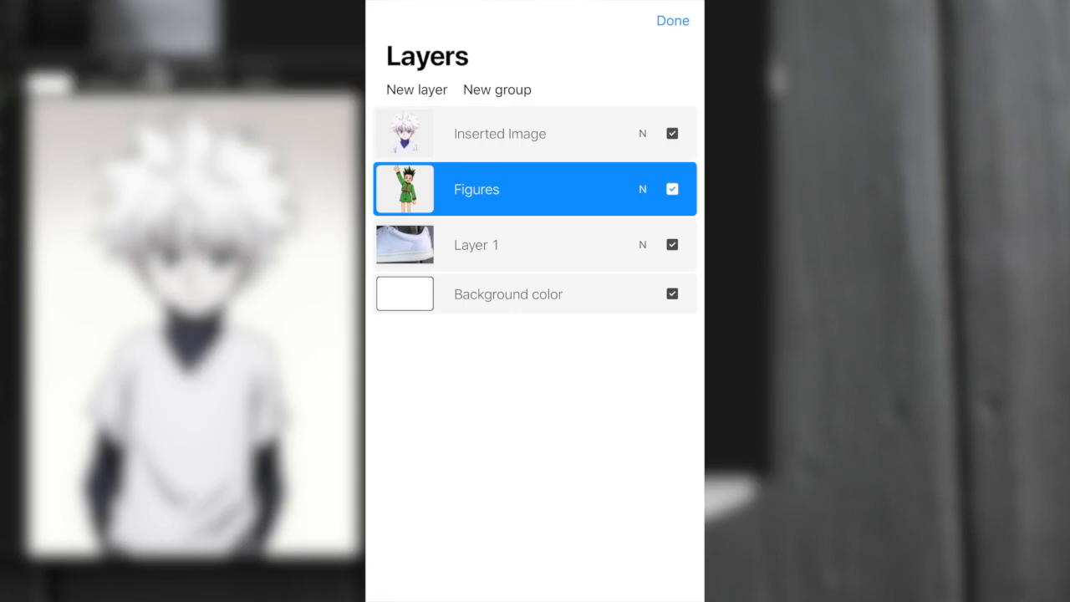
click(673, 20)
Erase part of the Gon figure where it overlaps the shoe's collar edge with the Eraser.
click(612, 16)
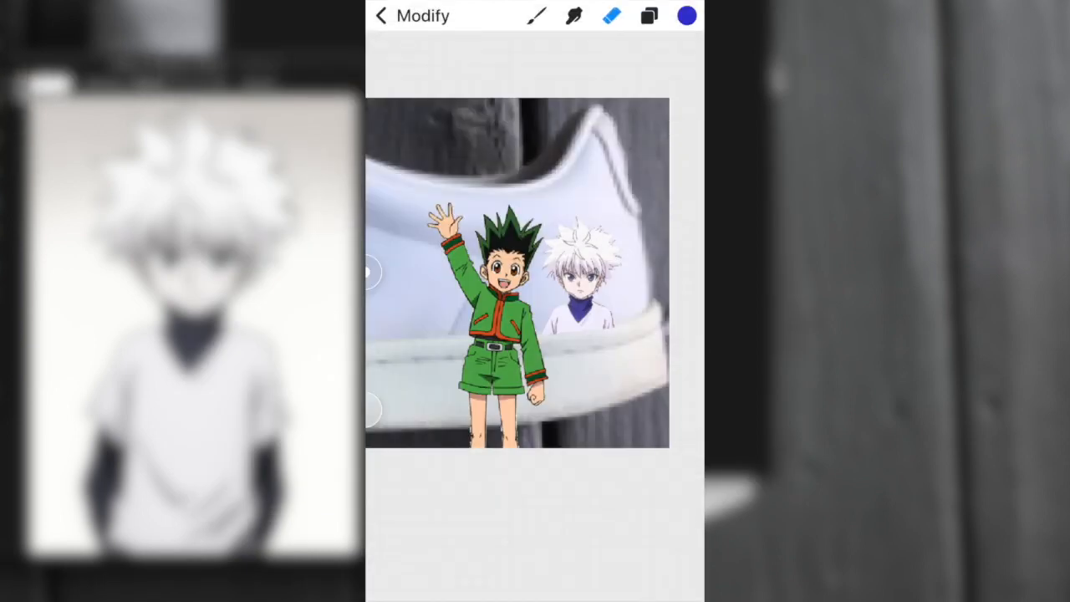
drag(539, 349, 468, 350)
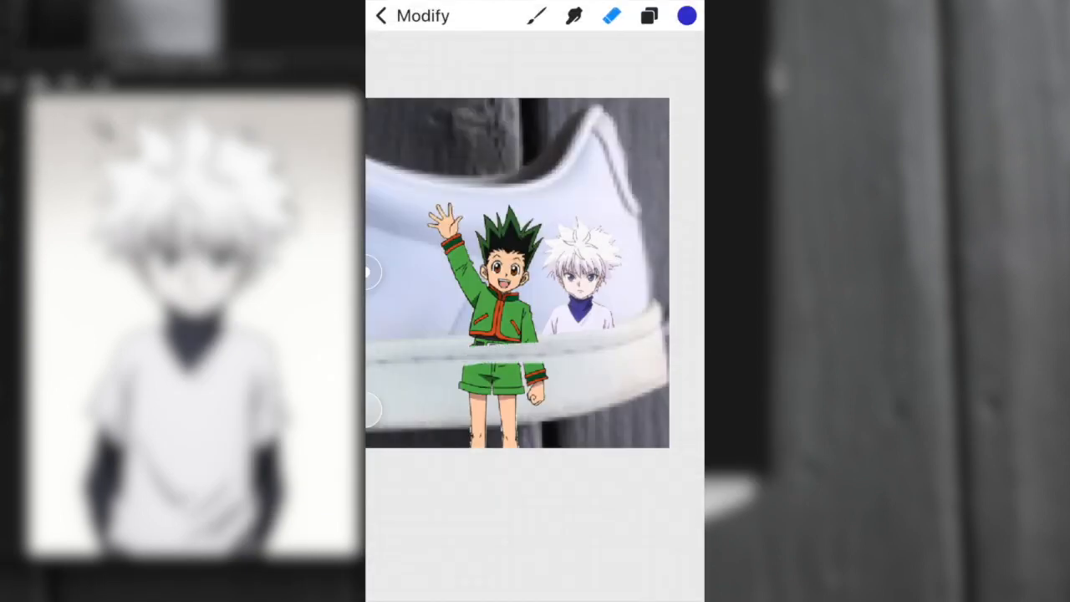
drag(422, 235, 433, 267)
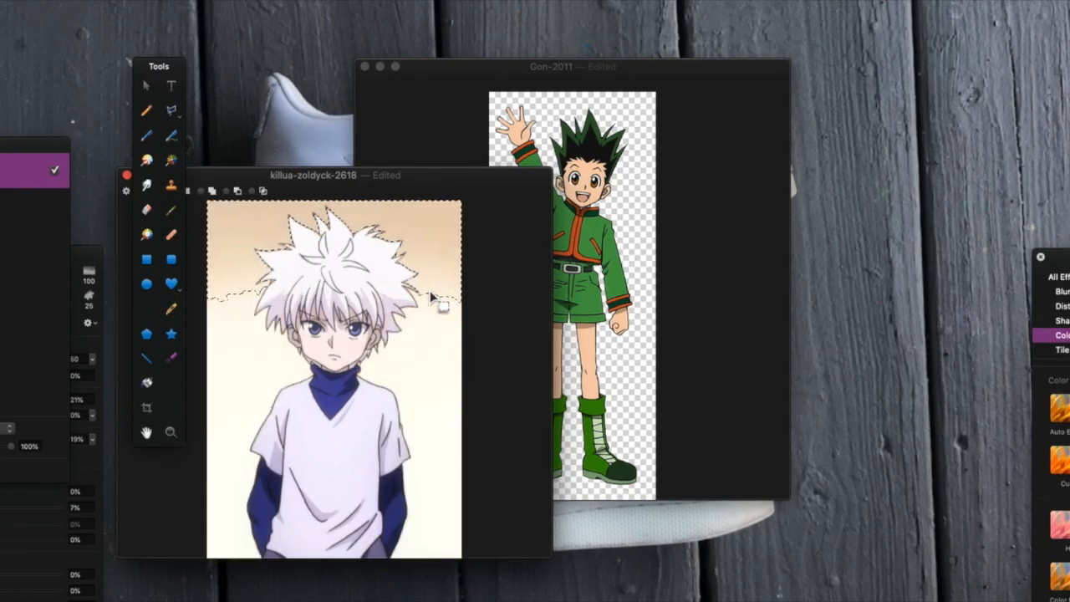
Select the background around Killua with the magic wand, adding the remaining background areas.
drag(428, 518, 428, 535)
drag(255, 401, 258, 392)
drag(245, 308, 259, 306)
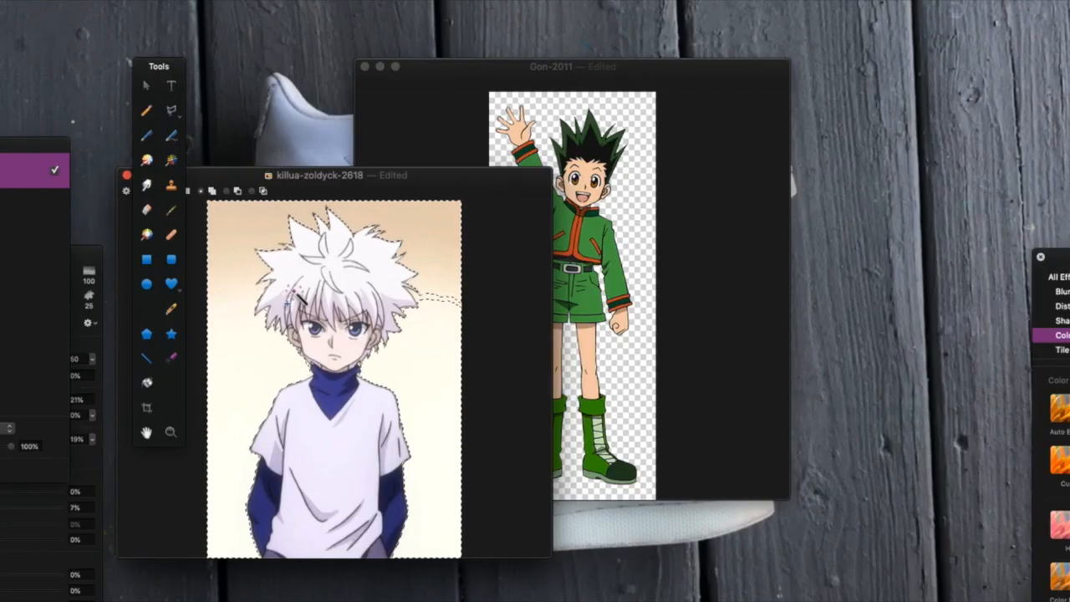
click(454, 302)
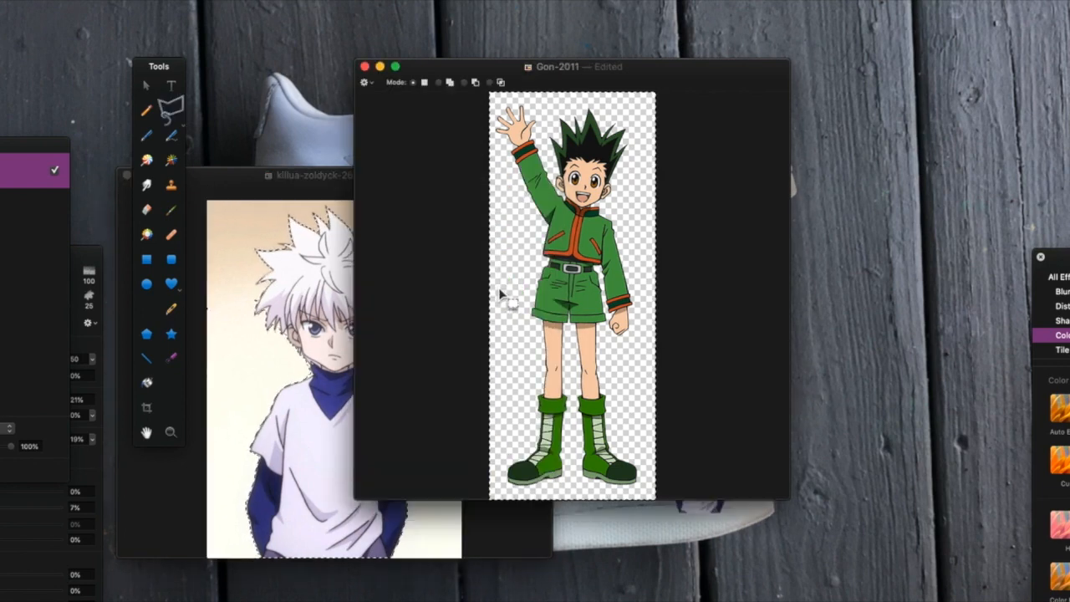
Paste the Gon figure into the sneaker photo and move it down toward the lower shoe.
click(445, 243)
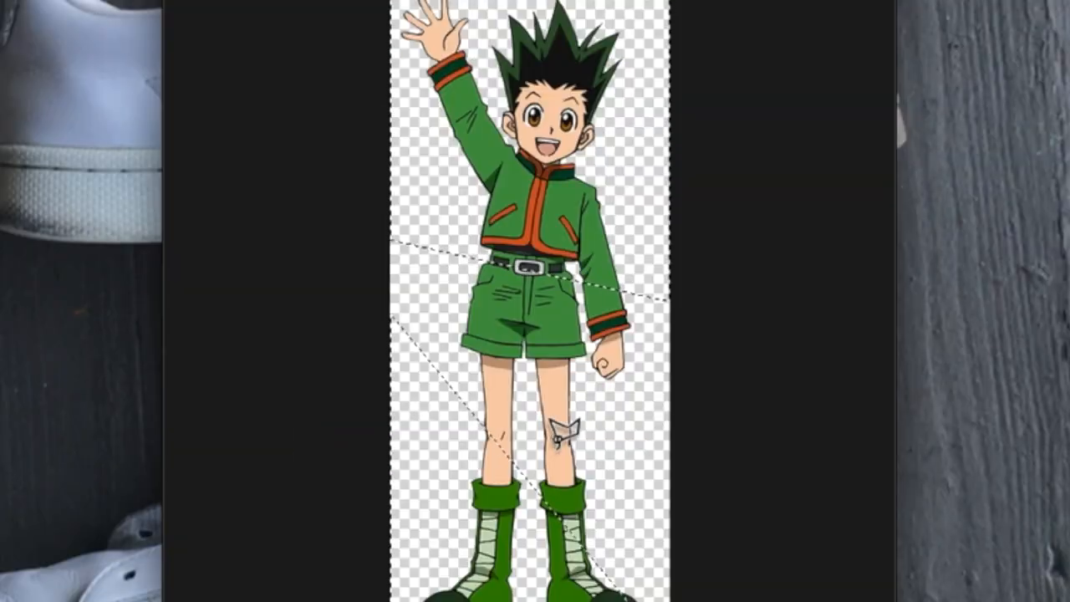
click(757, 538)
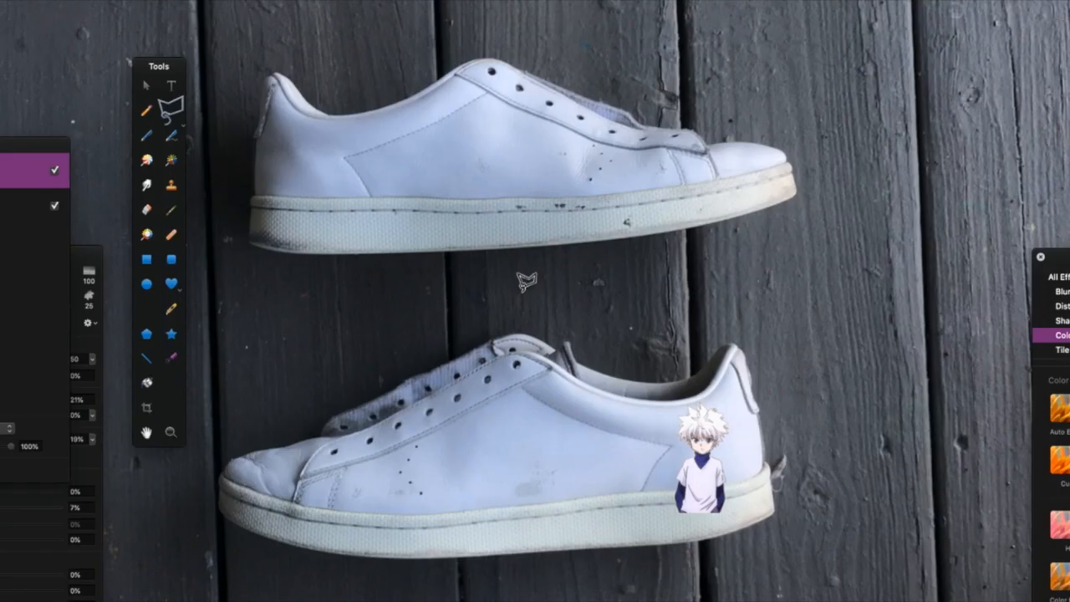
key(super+v)
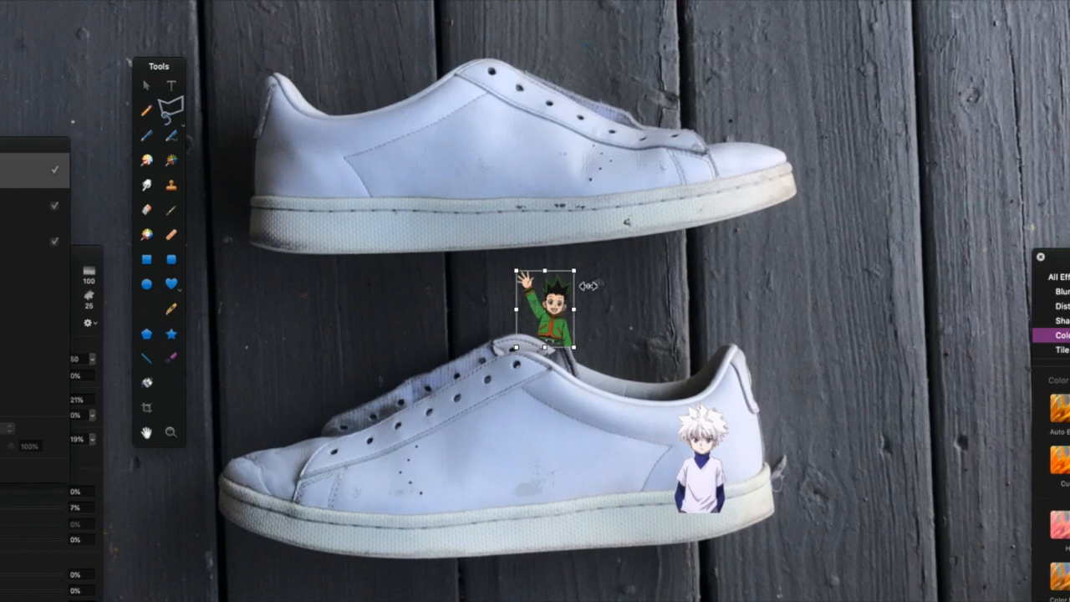
drag(581, 276, 652, 480)
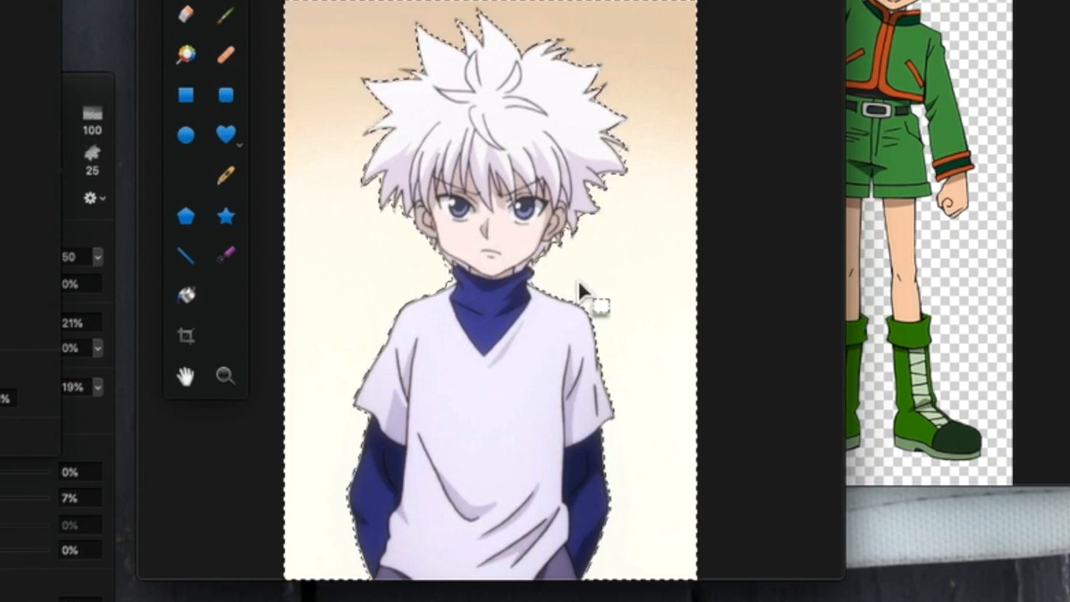
Invert the selection, copy Killua, and paste and position him on the lower shoe's heel.
key(super+shift+i)
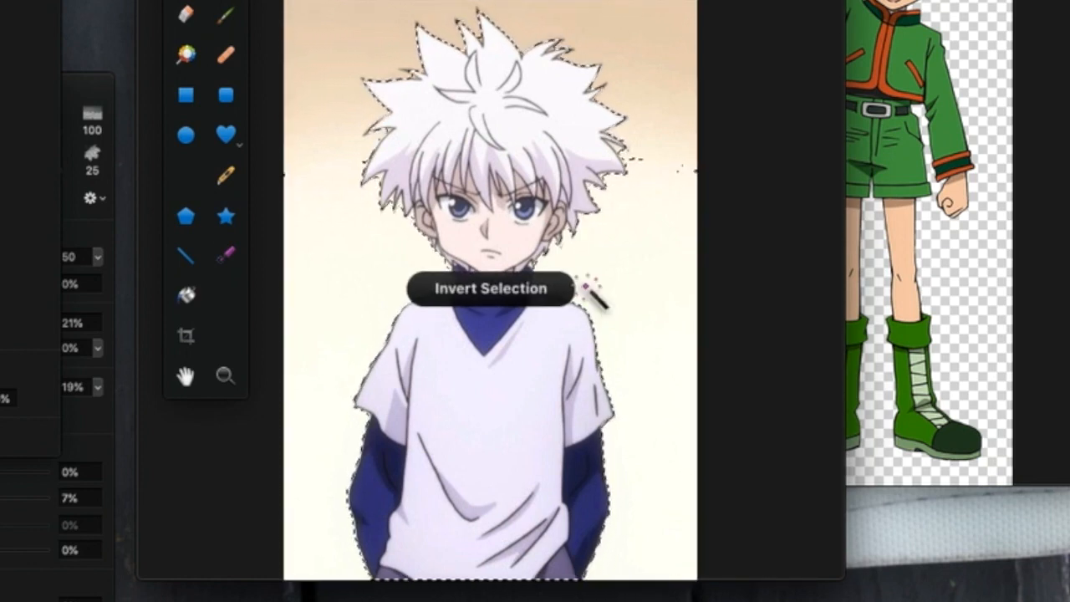
key(super+c)
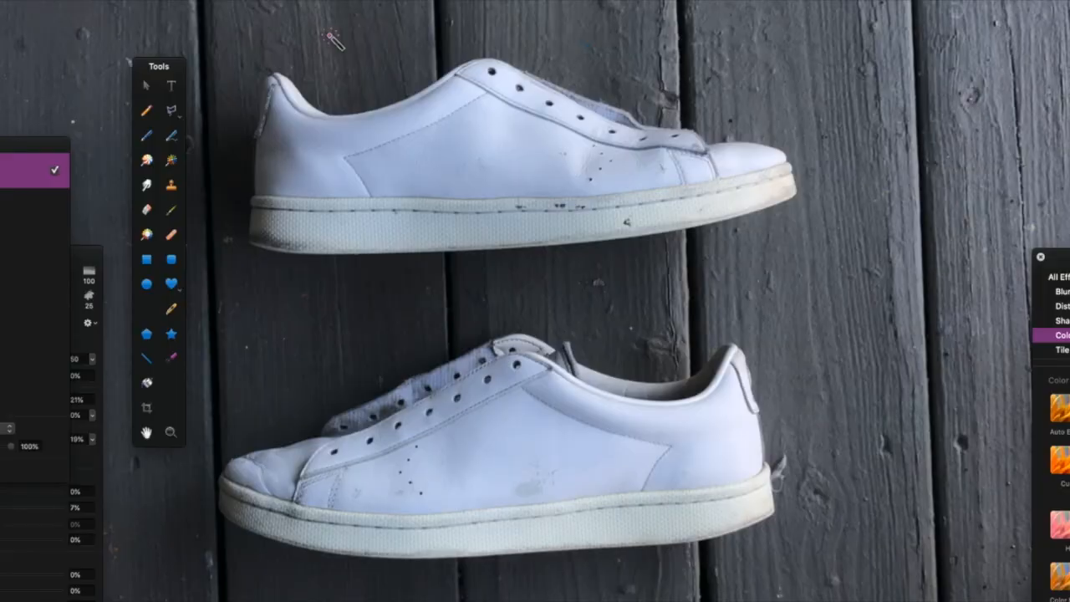
key(super+v)
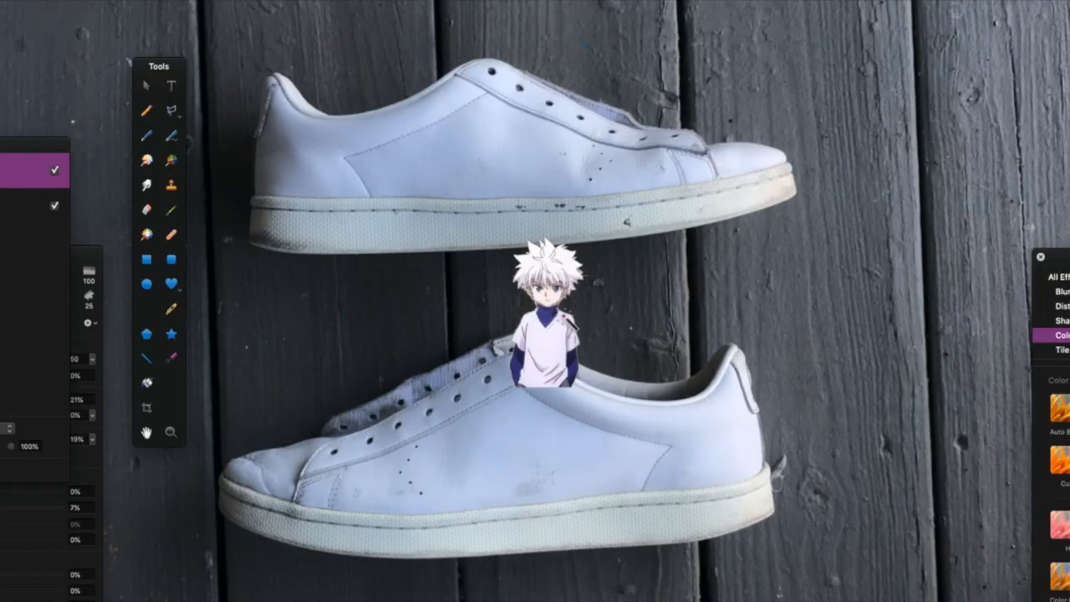
drag(564, 324, 714, 481)
drag(757, 549, 727, 507)
drag(694, 486, 709, 492)
Paste the Gon figure again and move it onto the lower shoe.
key(l)
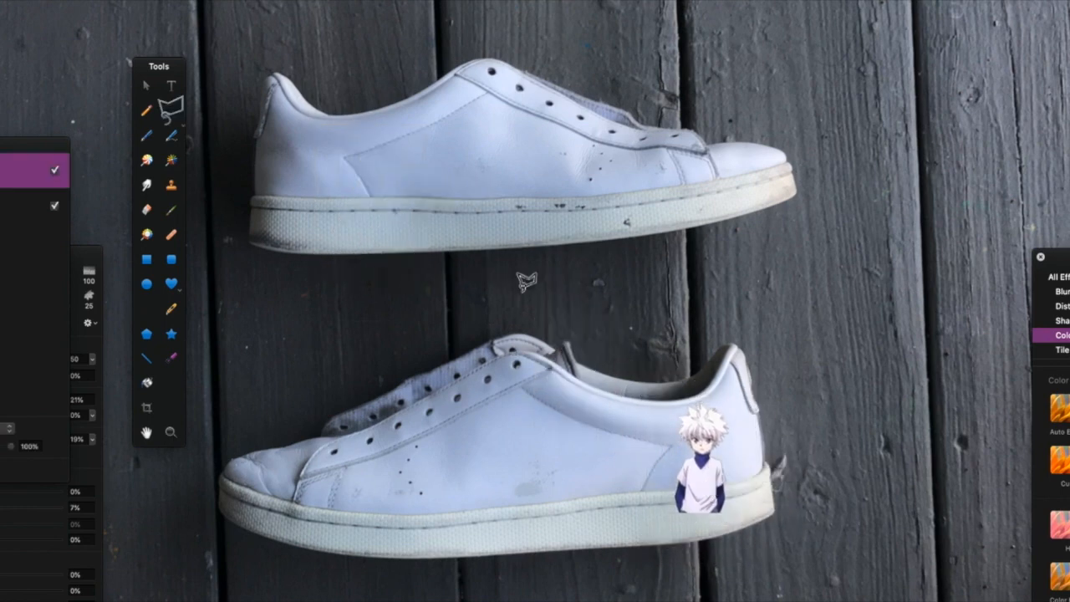
key(super+v)
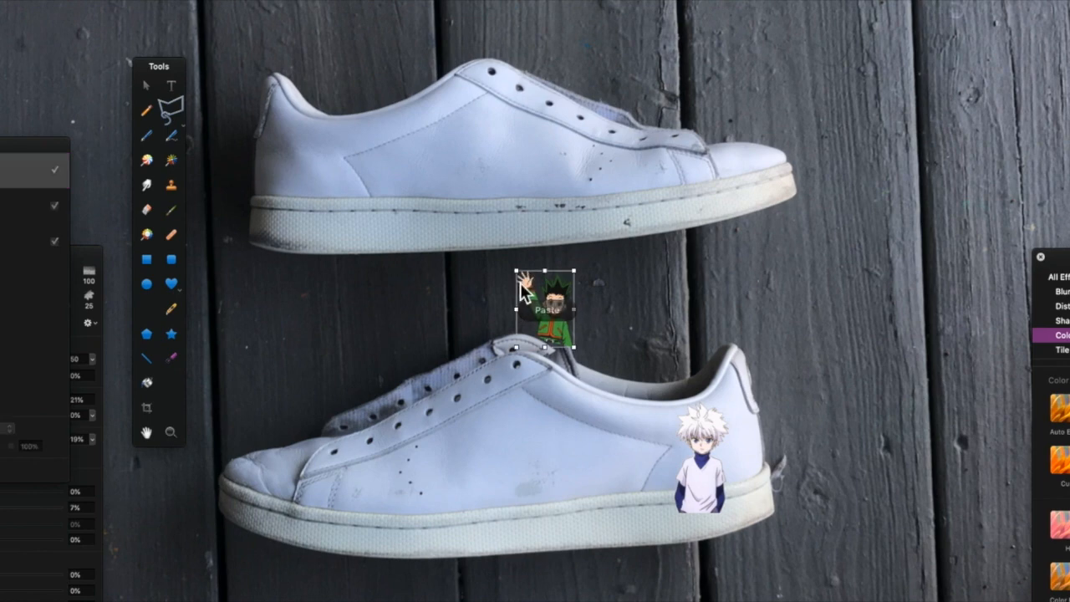
drag(580, 277, 650, 476)
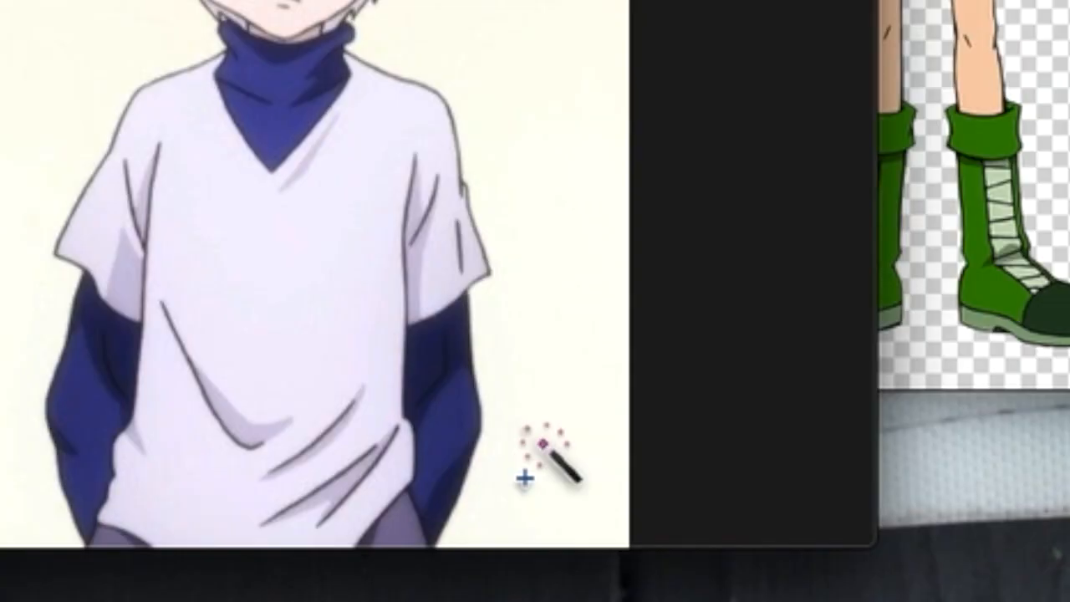
Select Killua's background with the magic wand at 4% tolerance, invert the selection and copy Killua.
drag(423, 513, 430, 521)
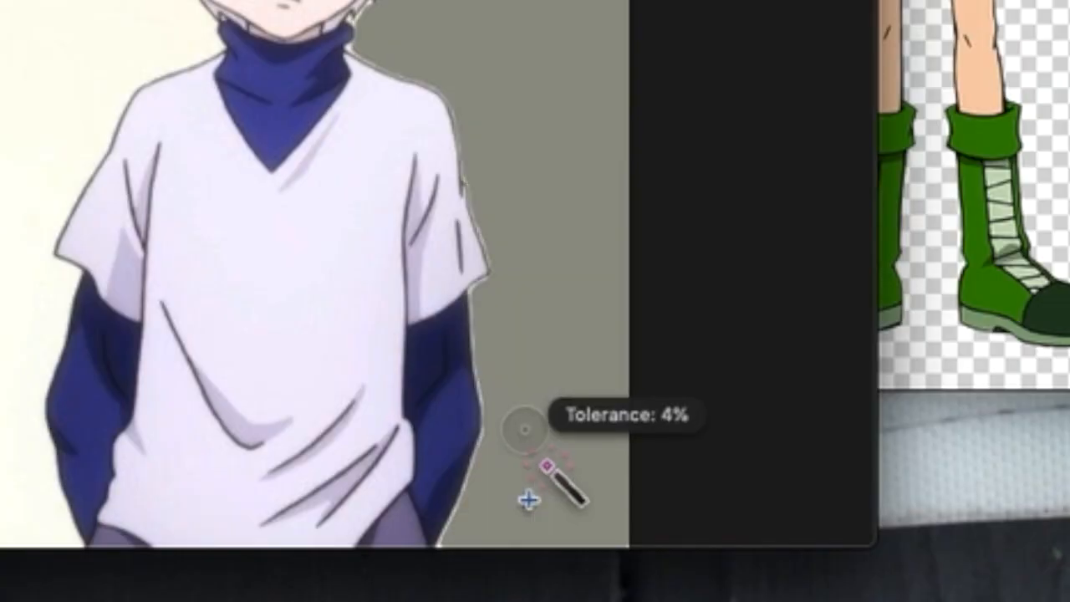
drag(528, 448, 528, 448)
drag(62, 71, 63, 78)
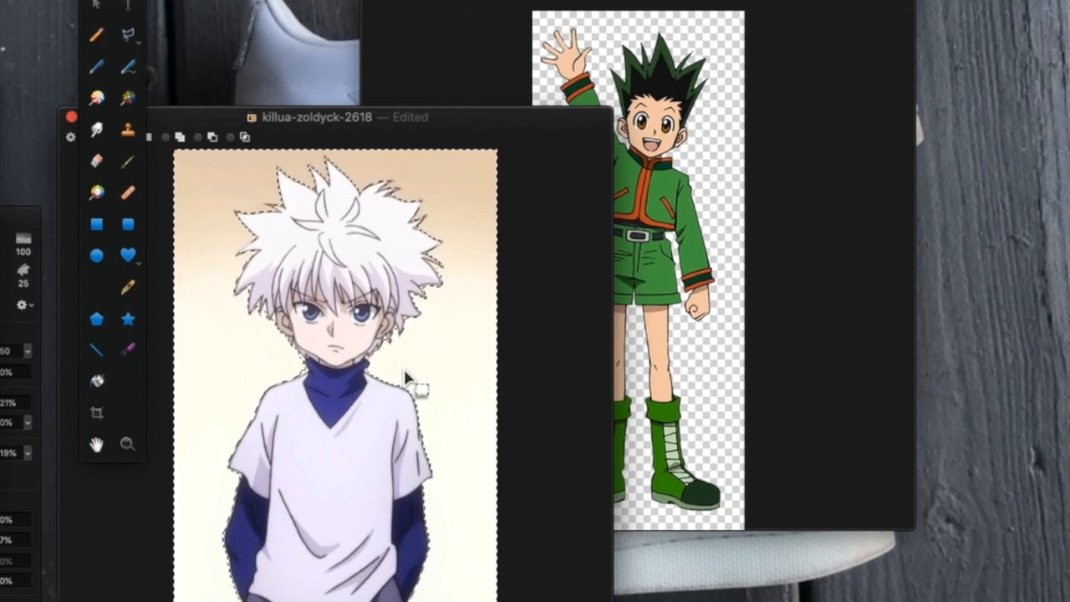
key(super+shift+i)
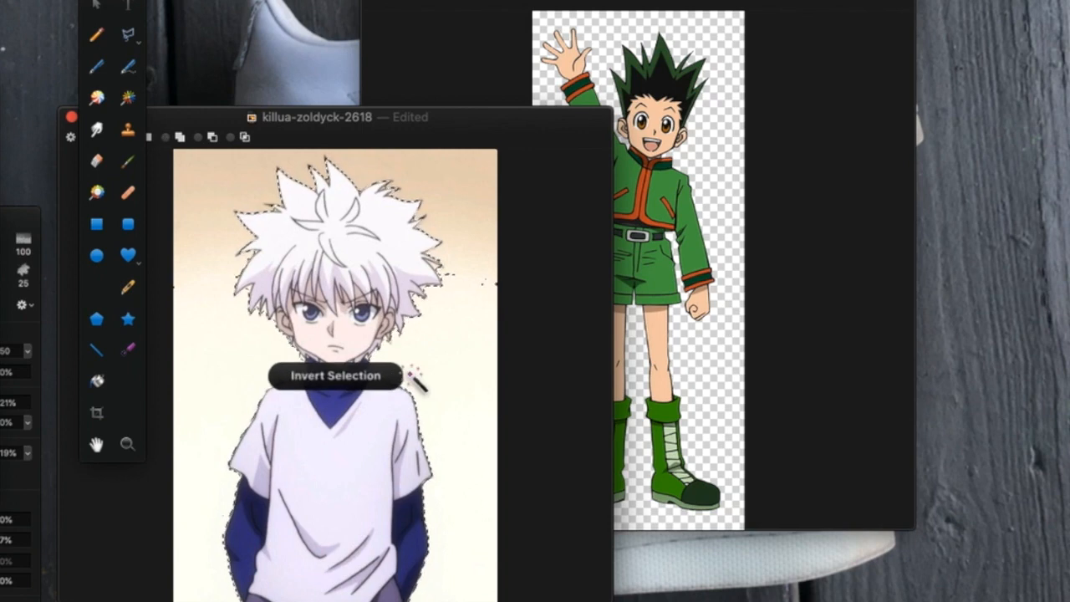
key(super+c)
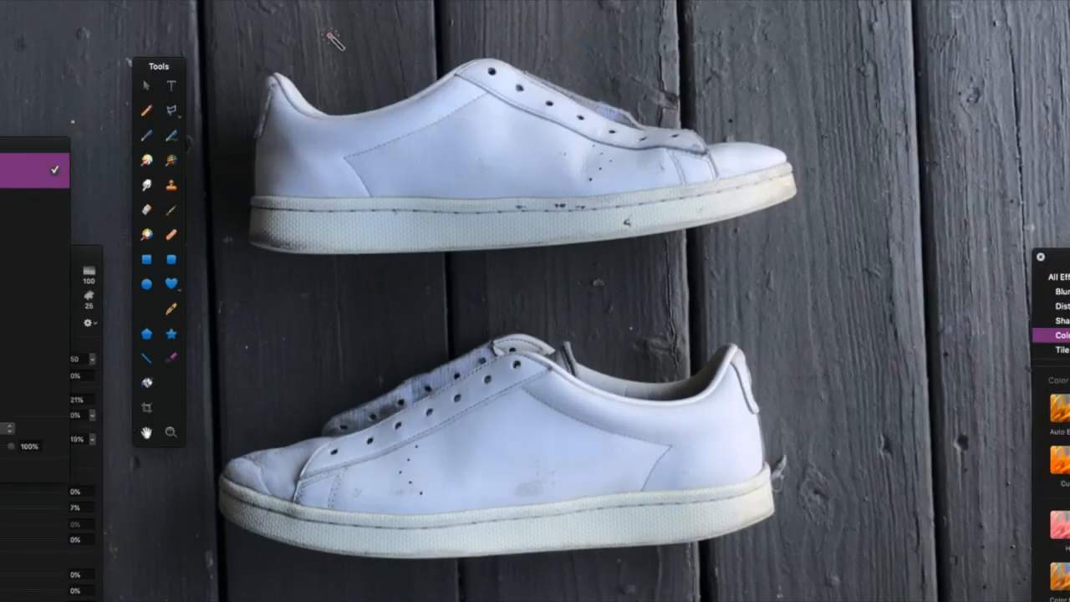
Paste Killua again and move him onto the heel of the lower shoe.
key(super+v)
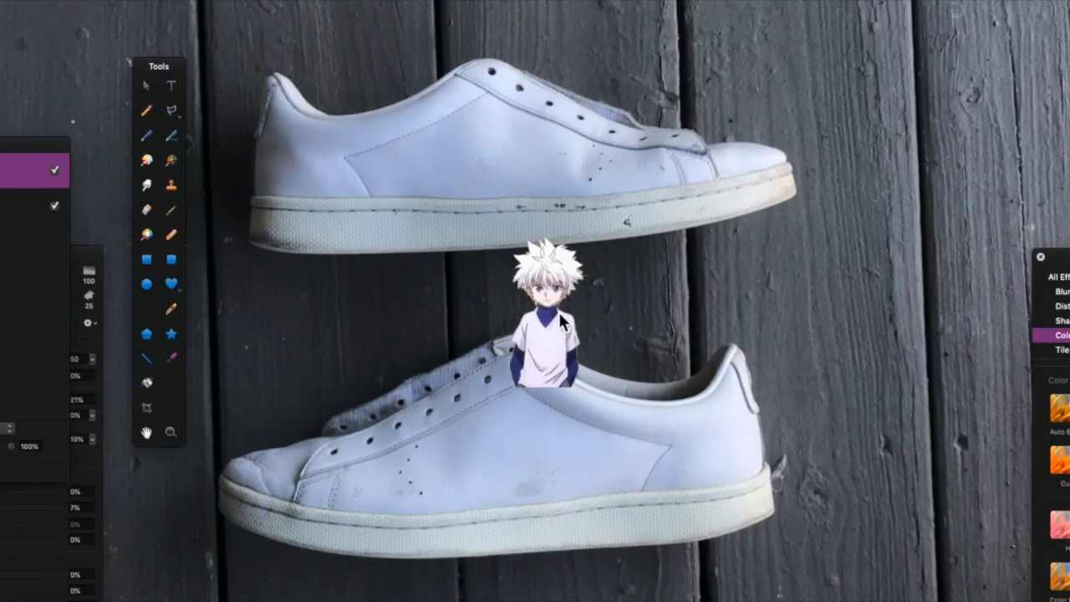
drag(560, 322, 709, 478)
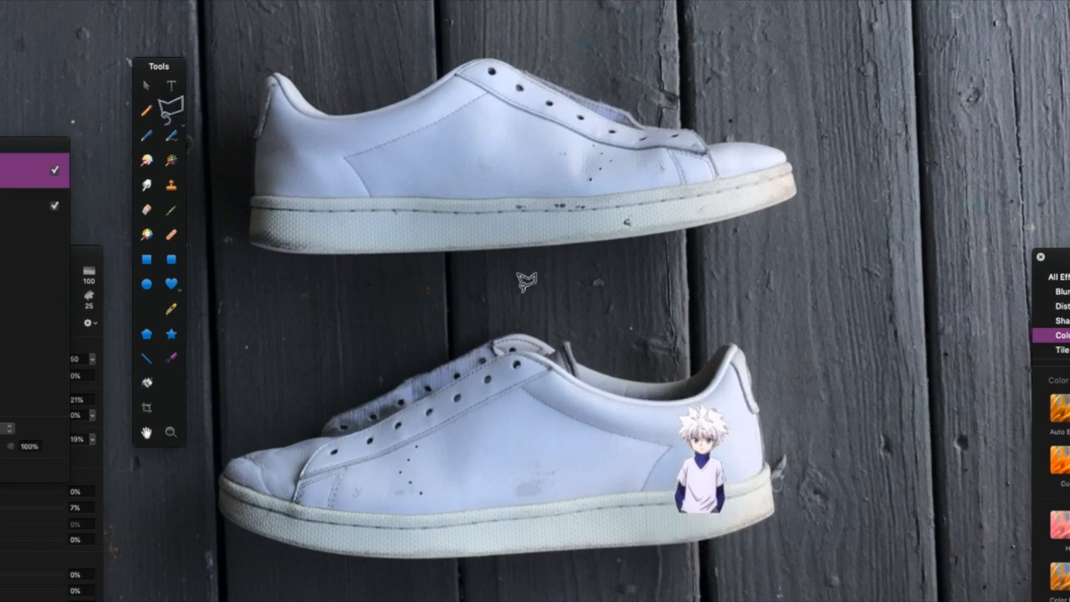
Paste Gon, scale him up and position him beside Killua on the lower shoe's heel.
key(super+v)
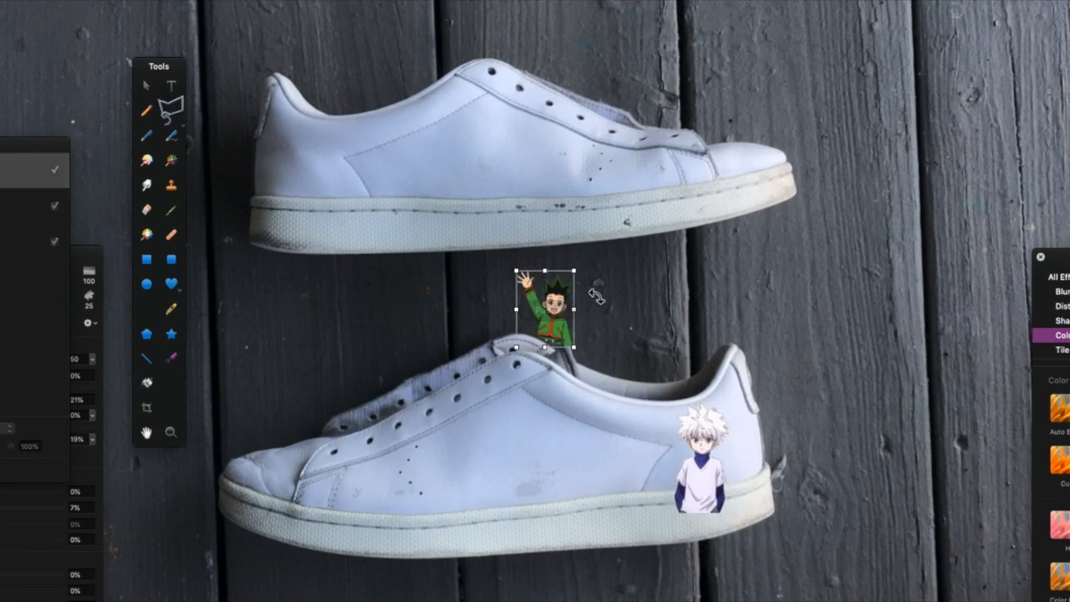
drag(582, 273, 673, 176)
drag(622, 267, 651, 483)
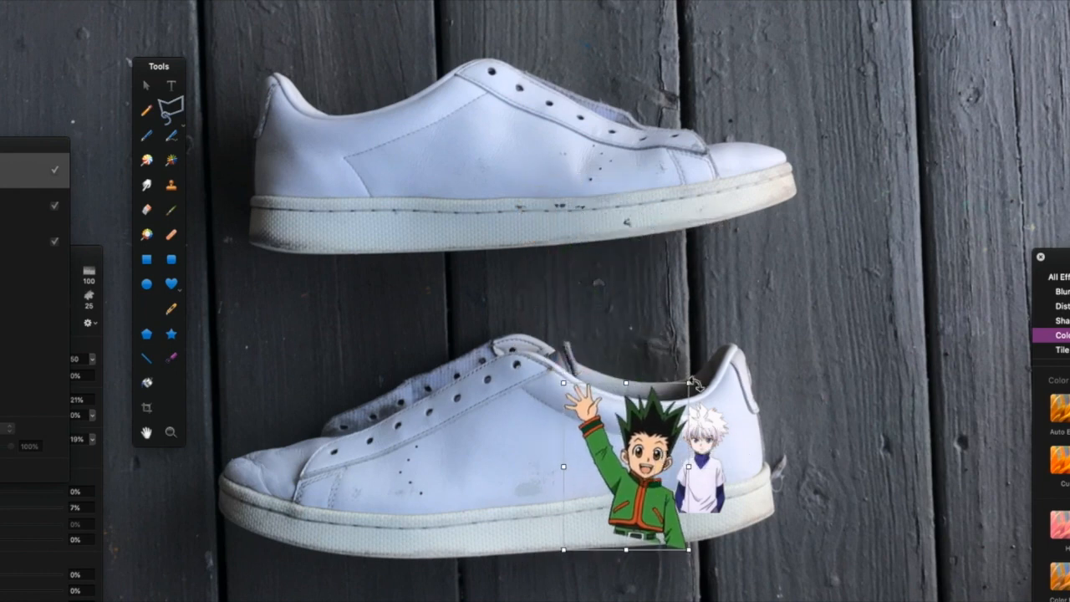
drag(692, 382, 654, 431)
drag(632, 492, 656, 463)
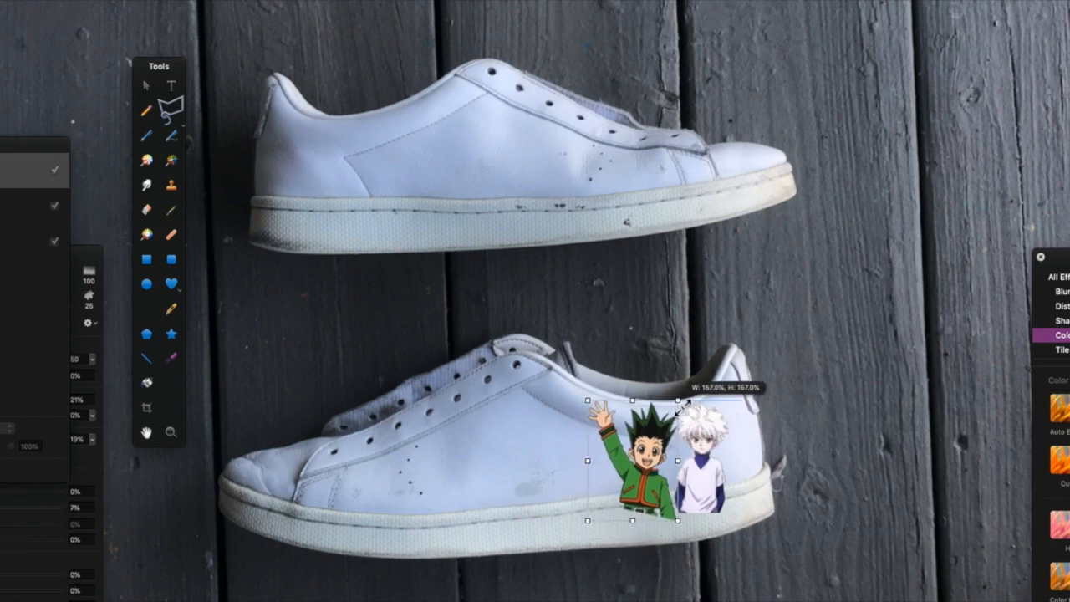
drag(683, 408, 673, 422)
mouse_move(646, 457)
mouse_down()
mouse_move(656, 443)
mouse_move(658, 454)
mouse_up()
mouse_move(687, 410)
mouse_down()
mouse_move(700, 389)
mouse_move(678, 417)
mouse_up()
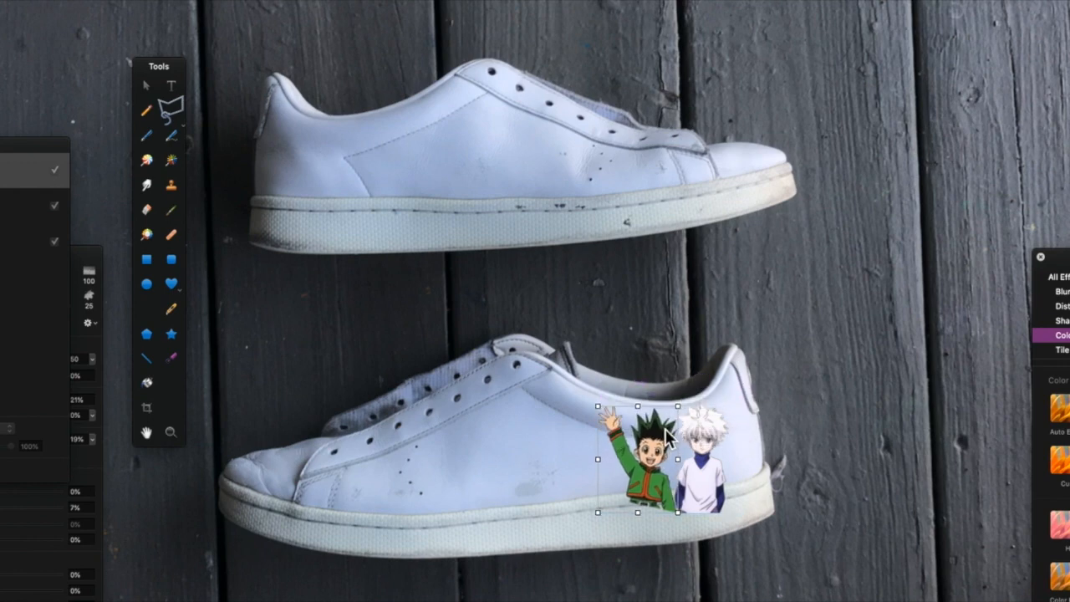
drag(658, 452, 659, 450)
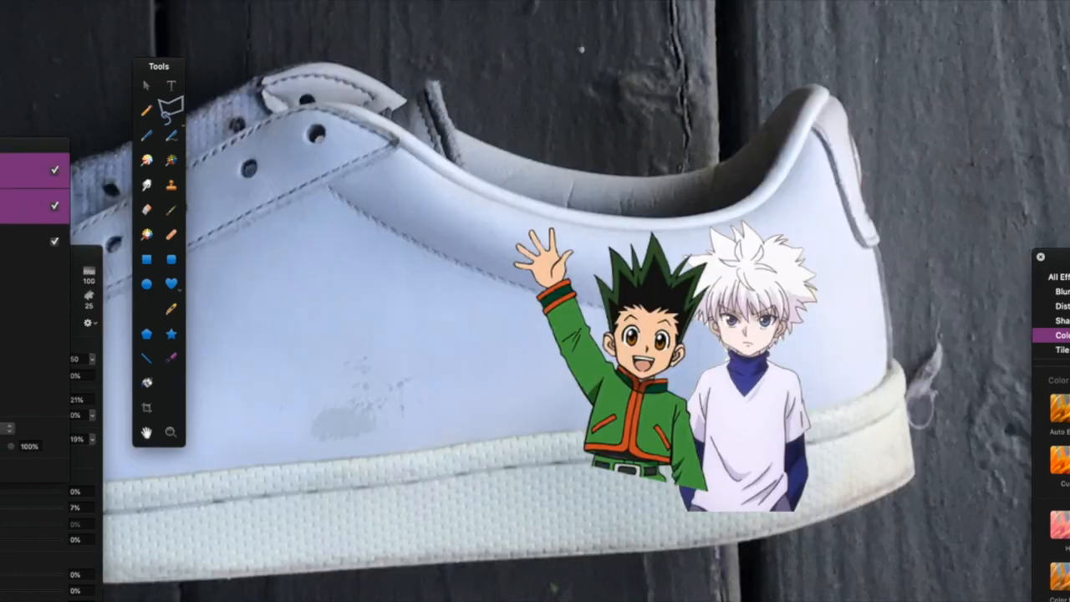
Group the Gon and Killua layers and set the group's opacity to 57%.
key(super+g)
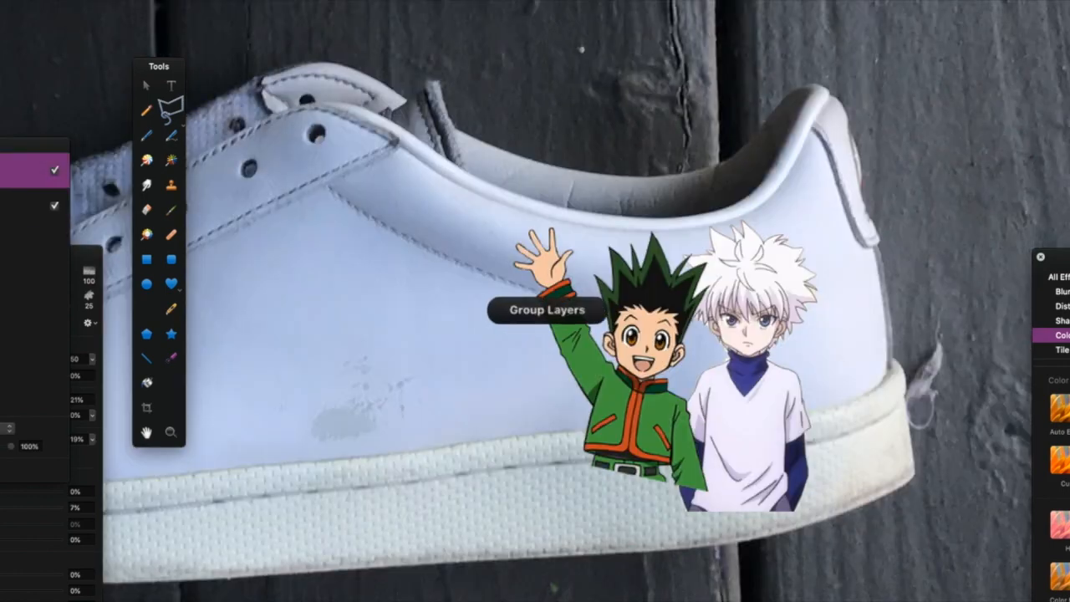
drag(9, 143, 262, 184)
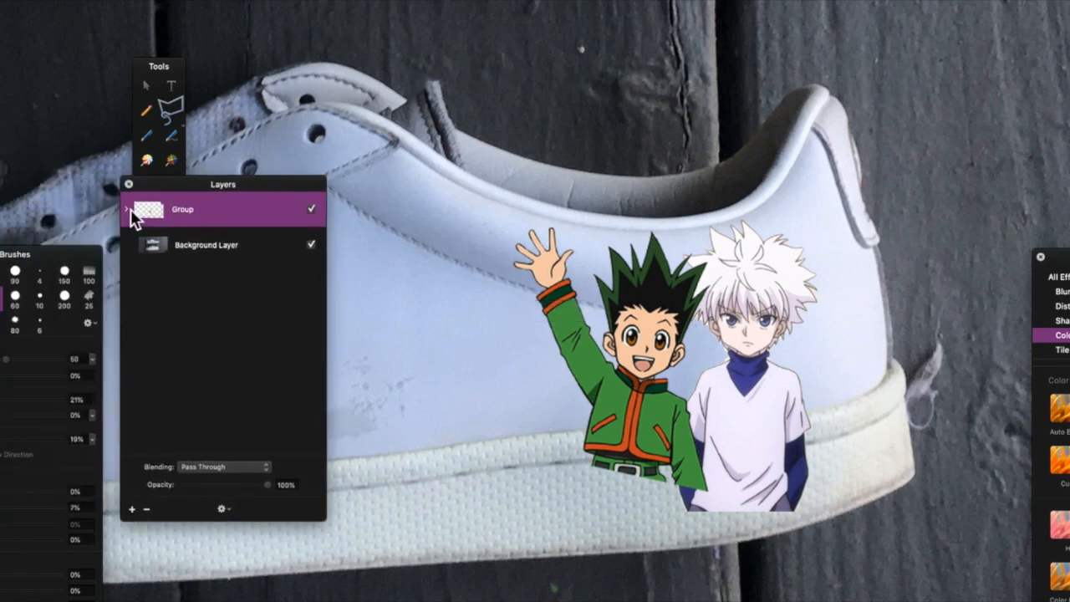
click(128, 209)
click(131, 213)
click(198, 244)
click(189, 216)
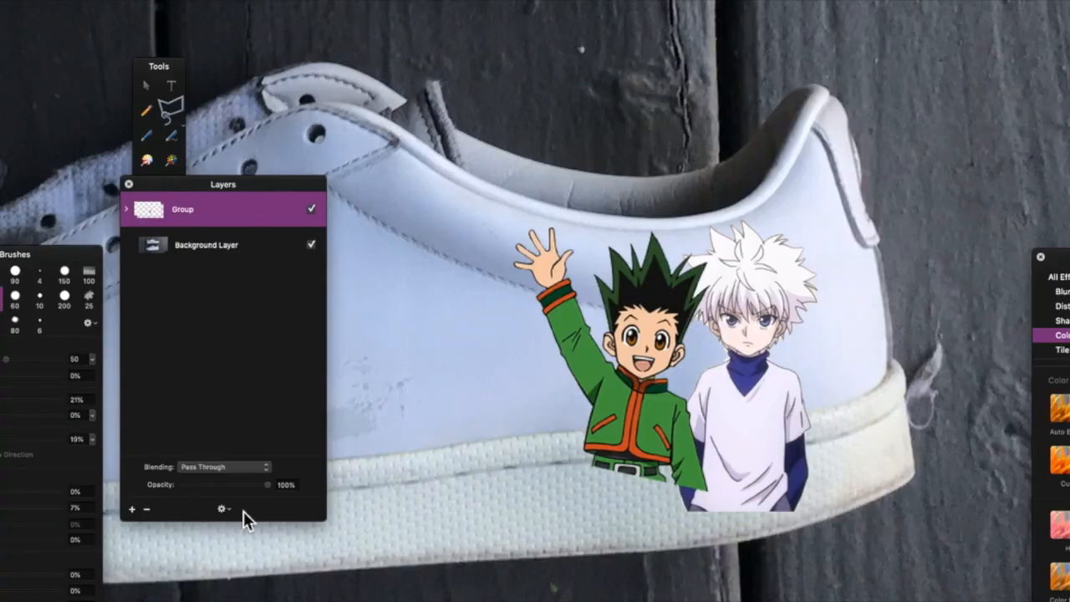
click(232, 485)
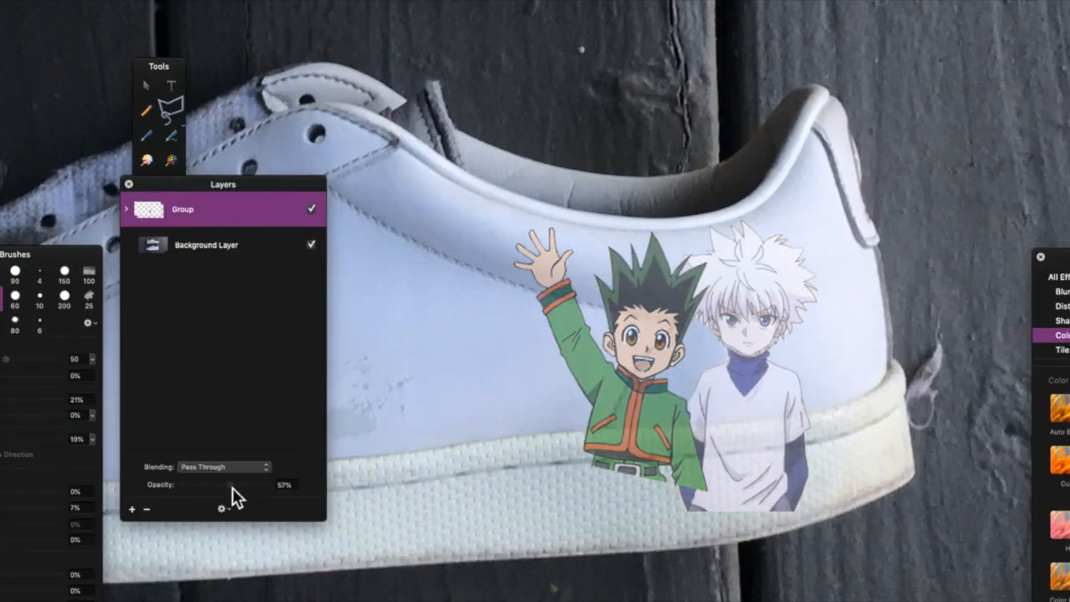
Expand the group to inspect its layers, then collapse it and reselect the group.
click(132, 210)
click(207, 256)
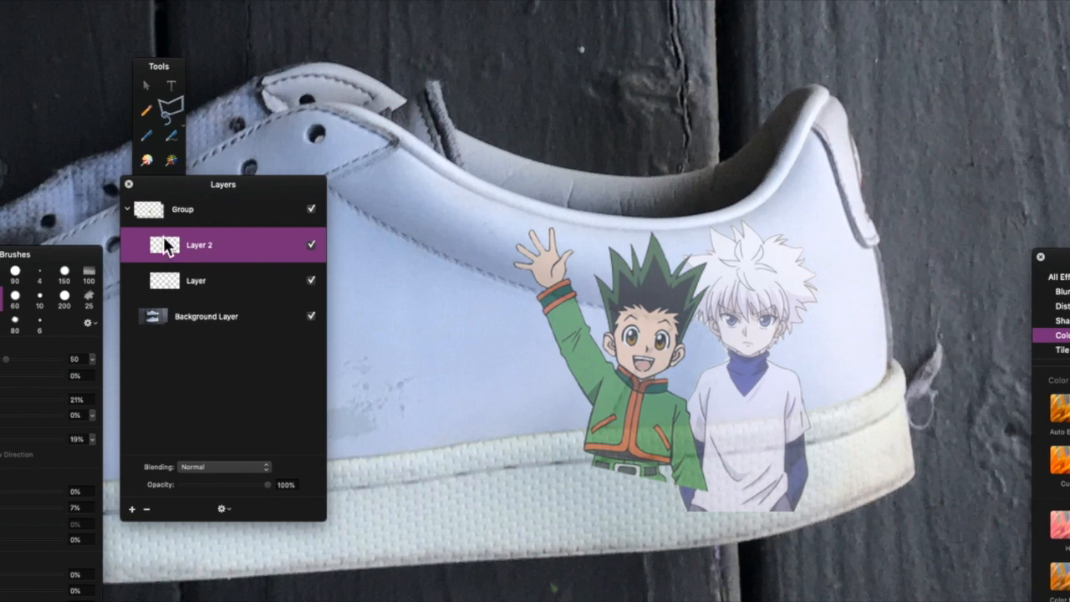
click(128, 209)
click(208, 219)
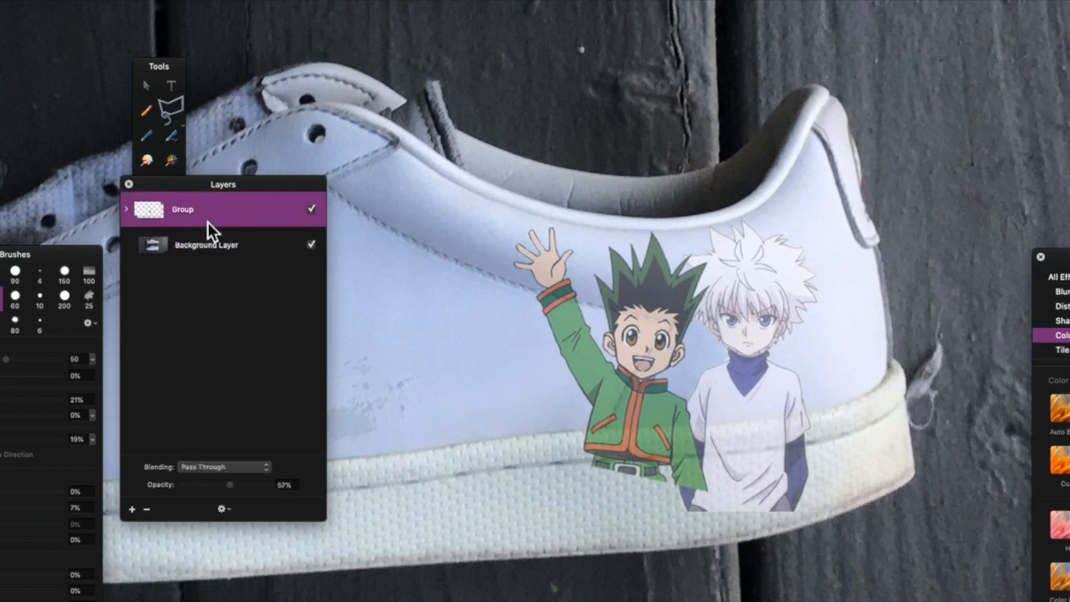
Lasso the sole area under the characters and erase the parts of Gon and Killua overlapping the sole.
click(566, 431)
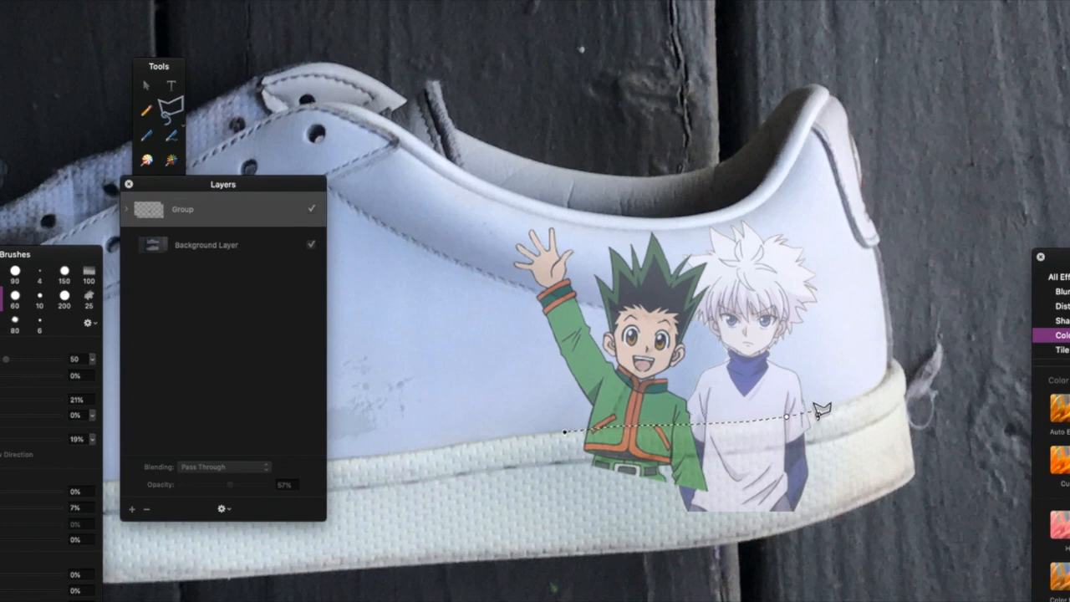
click(755, 545)
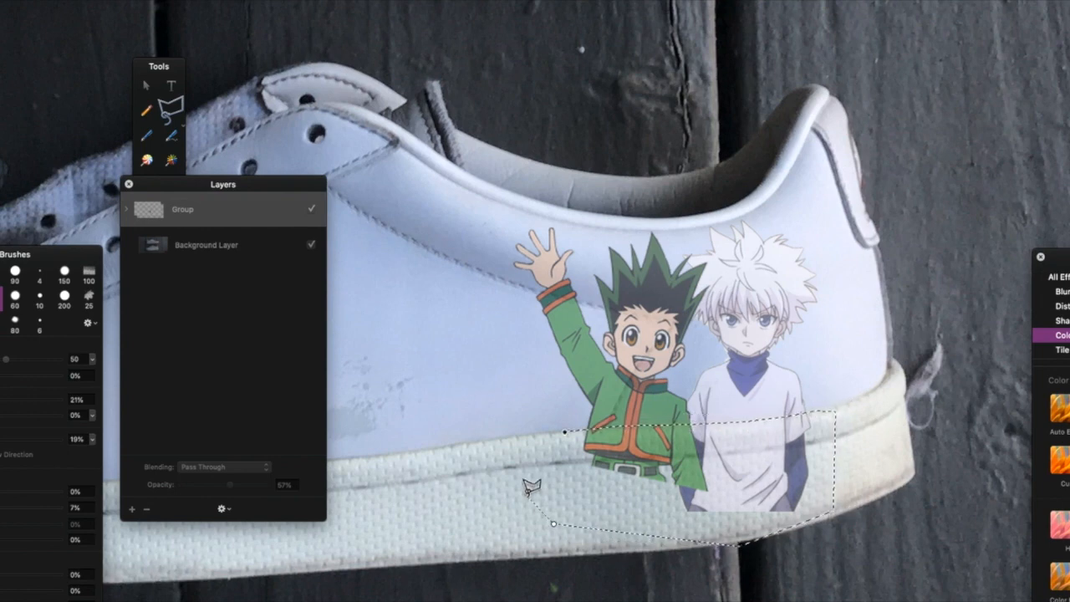
click(551, 523)
click(522, 473)
click(566, 430)
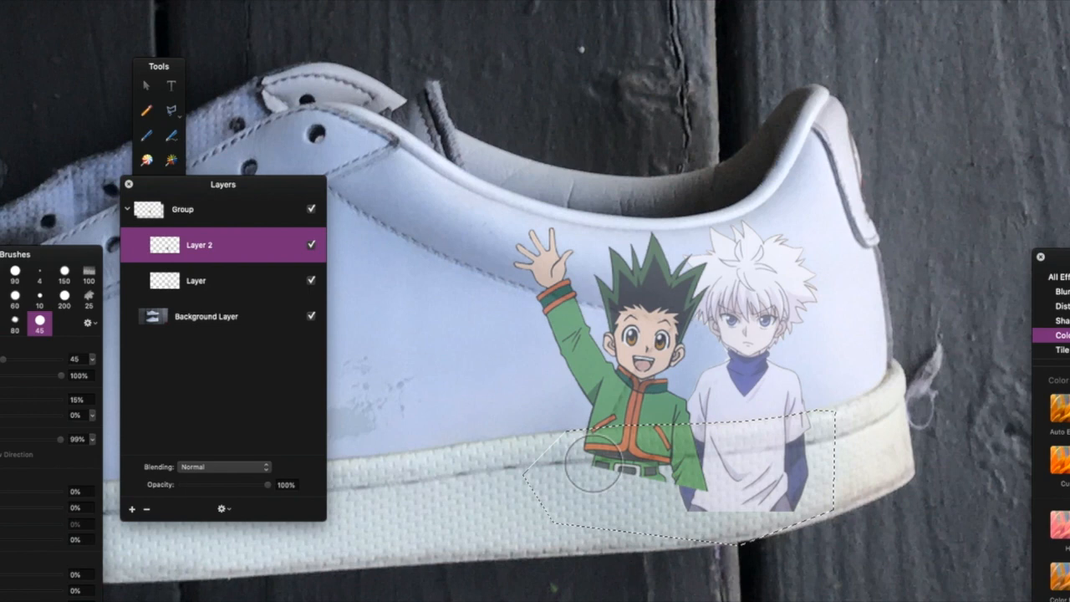
mouse_move(621, 466)
mouse_down()
mouse_move(760, 388)
mouse_move(598, 519)
mouse_up()
click(212, 284)
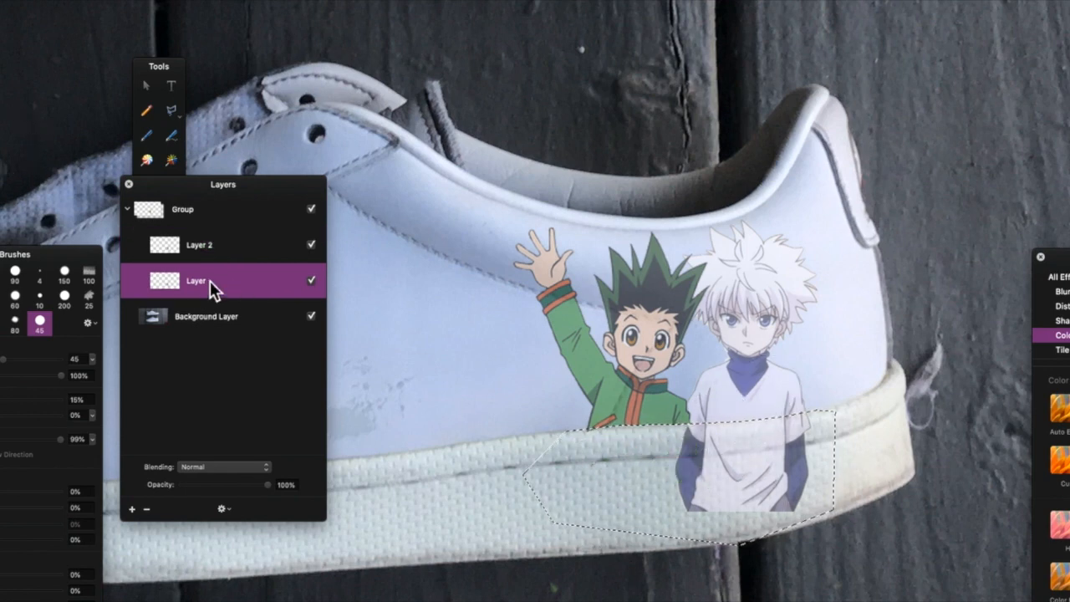
mouse_move(593, 524)
mouse_down()
mouse_move(567, 548)
mouse_move(776, 478)
mouse_move(721, 554)
mouse_move(623, 507)
mouse_up()
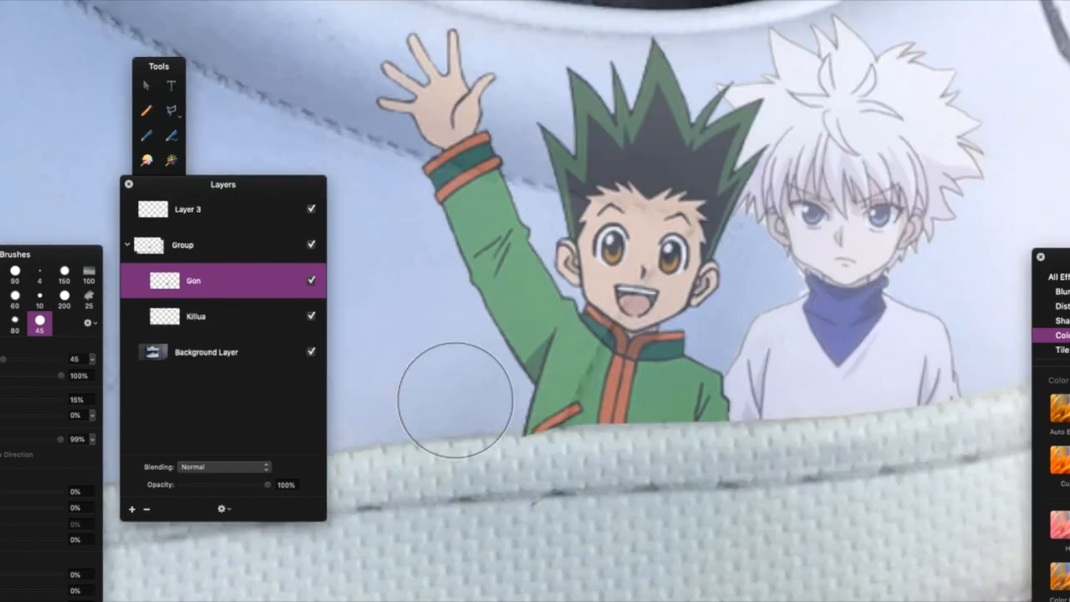
Select the shoe background around Gon with the magic wand at 0% tolerance.
click(145, 83)
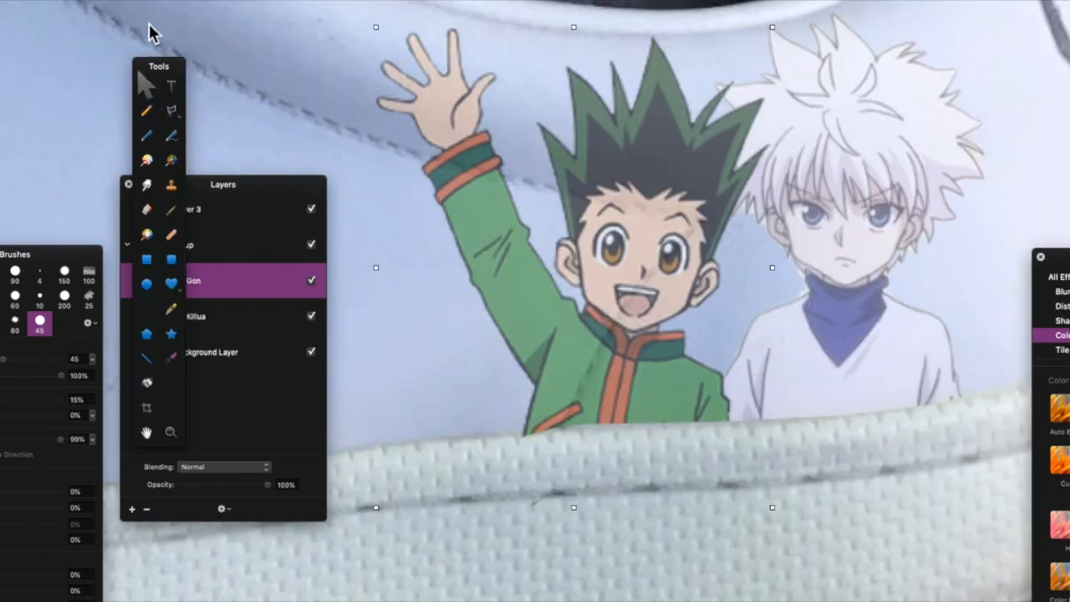
key(l)
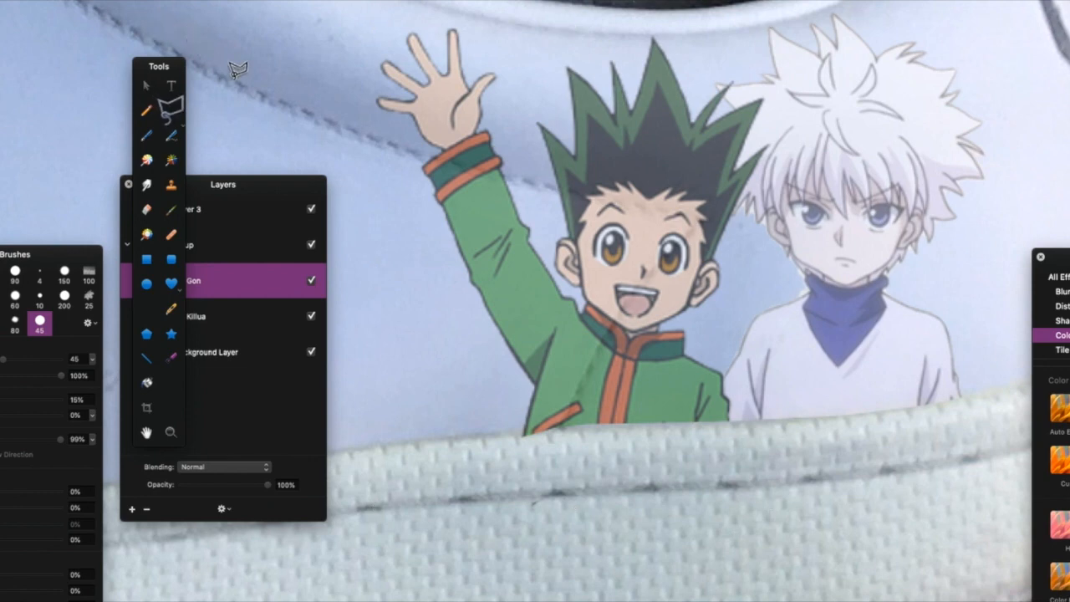
click(390, 273)
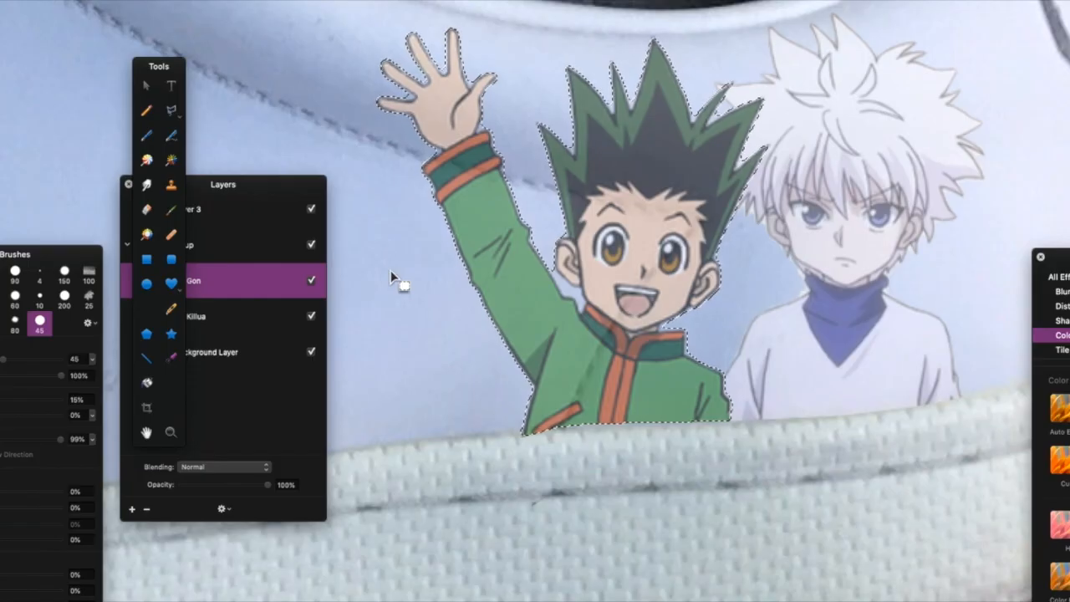
scroll(390, 270, up, 5)
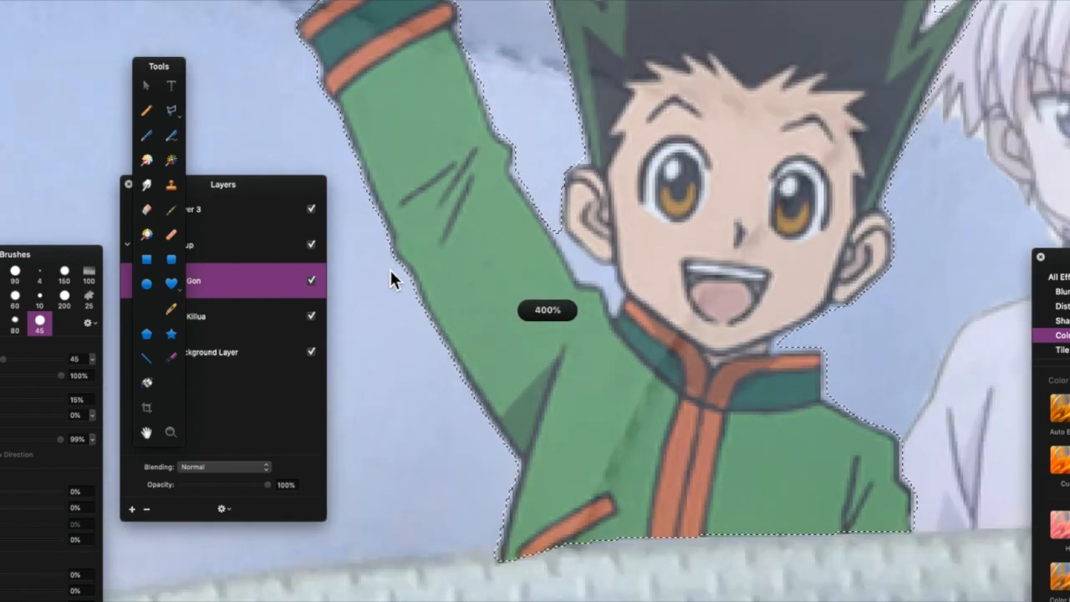
Add the gap between Gon's raised arm and his hair to the selection with the polygonal lasso.
key(l)
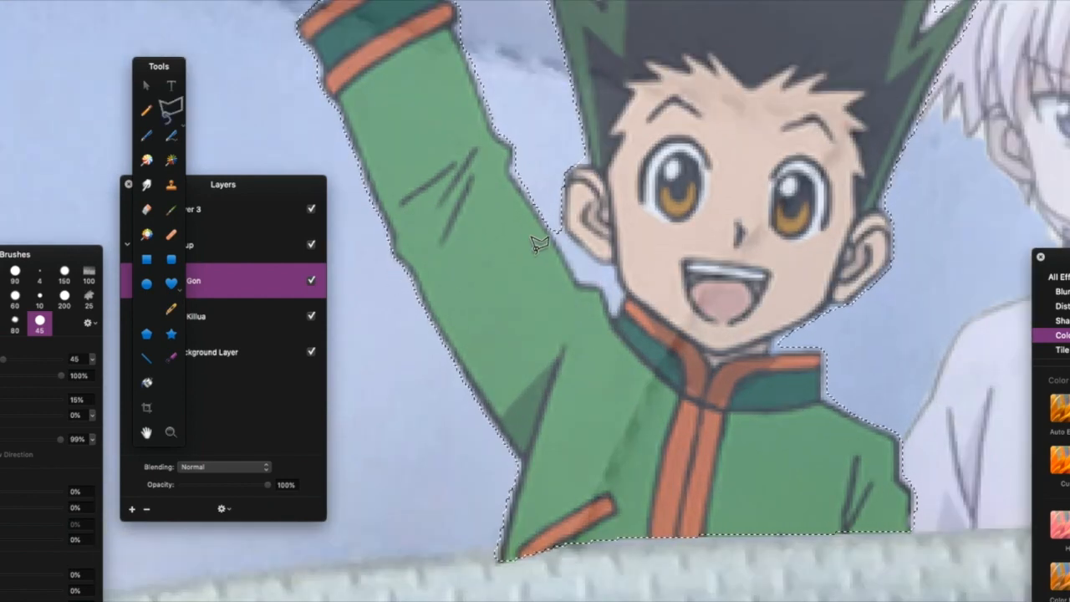
click(513, 149)
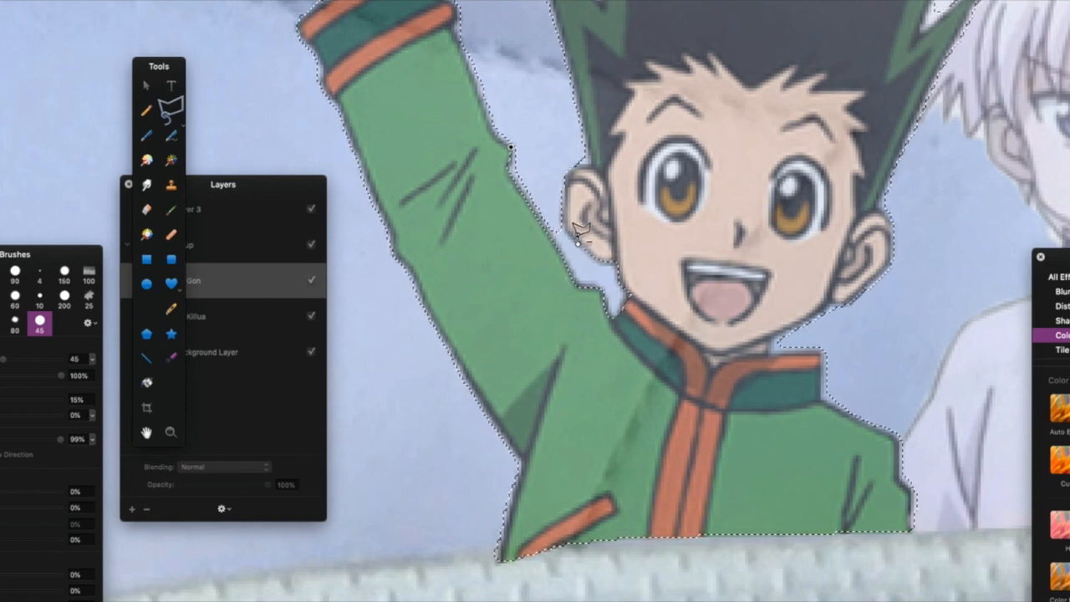
scroll(588, 97, up, 5)
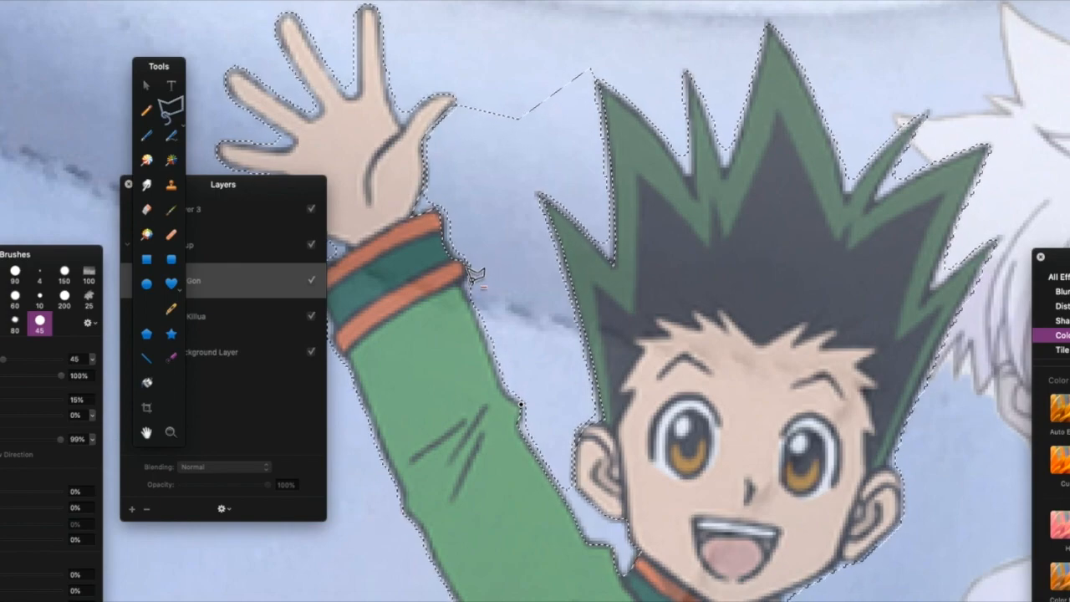
click(519, 404)
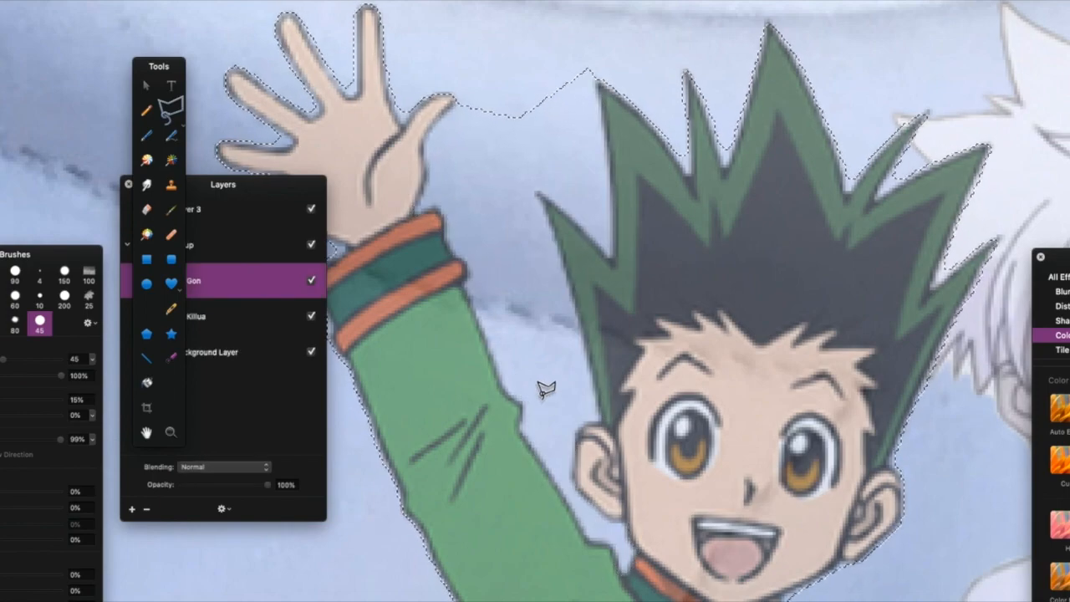
key(super+minus)
key(super+minus)
key(super+minus)
key(super+equal)
key(super+equal)
key(super+equal)
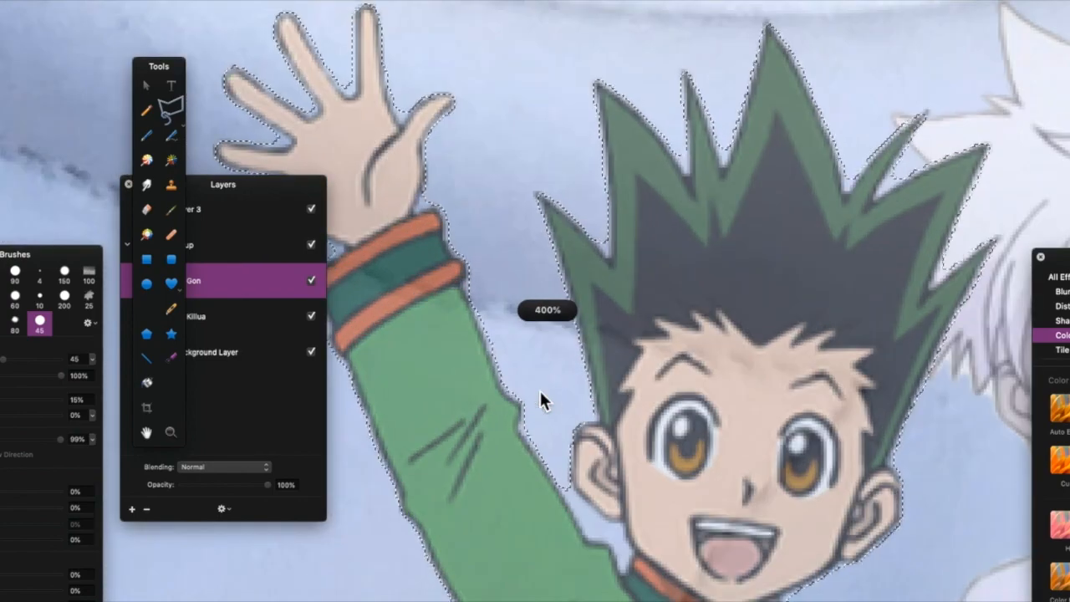
click(520, 394)
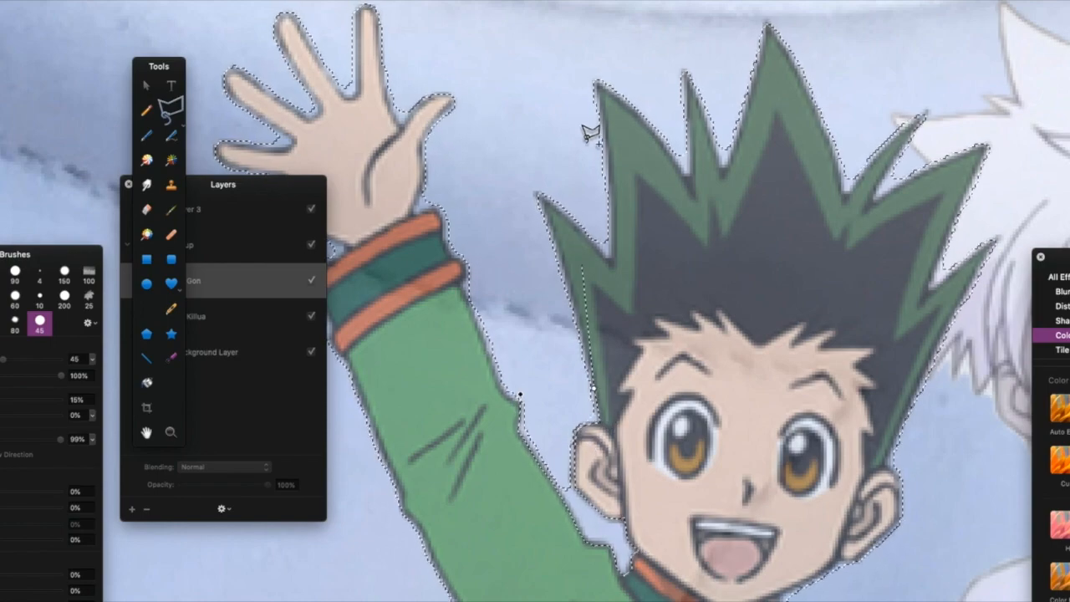
click(576, 310)
click(536, 189)
click(449, 201)
click(444, 234)
click(465, 266)
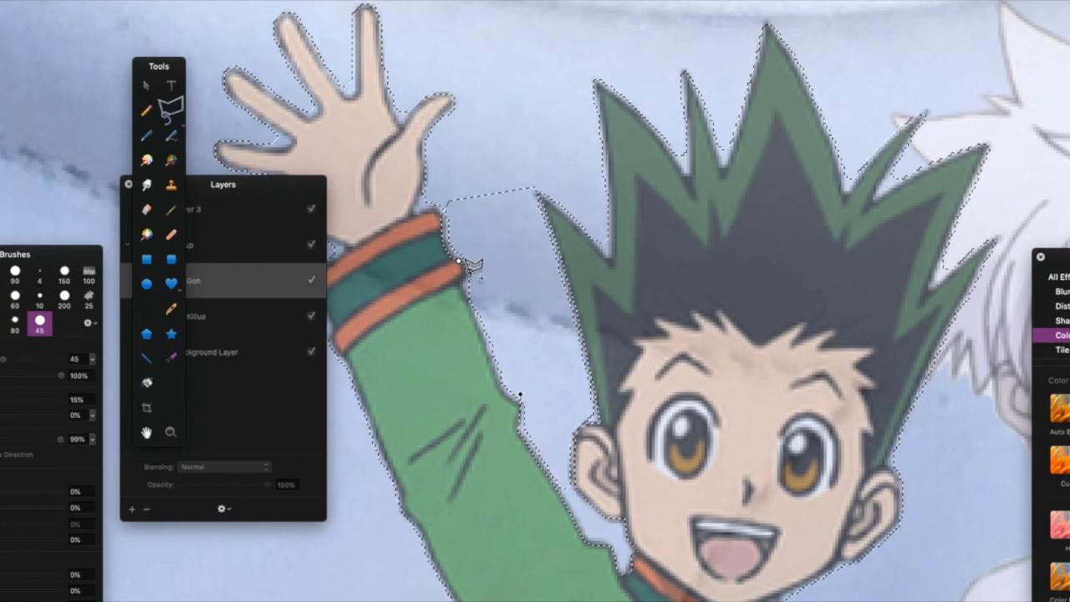
click(458, 284)
click(497, 365)
click(519, 394)
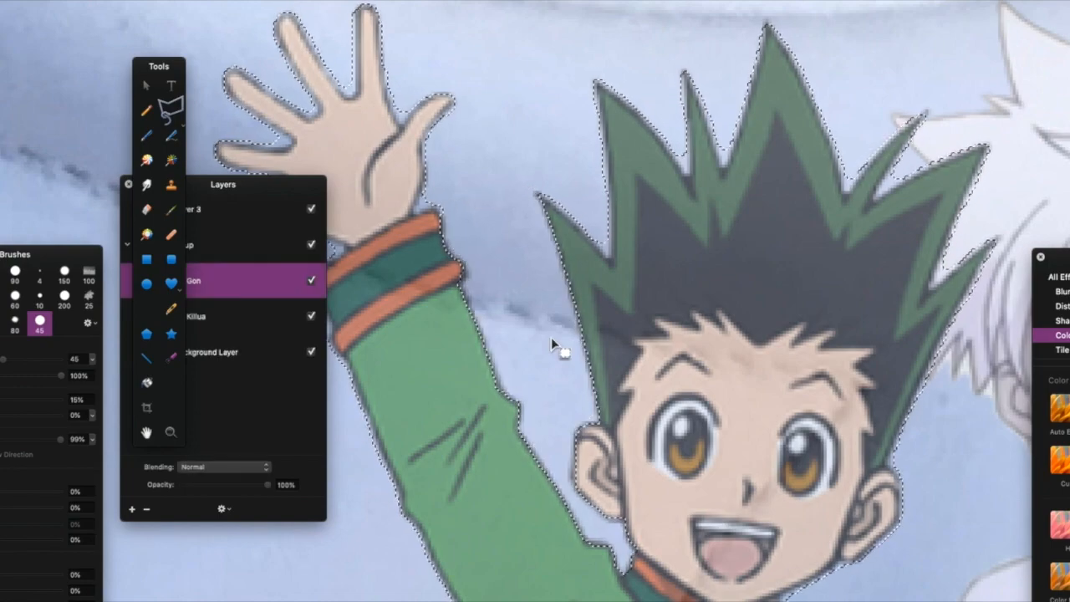
Extend the lasso selection around the tips of Gon's hair spikes.
key(super+minus)
key(super+minus)
key(super+plus)
key(super+plus)
key(super+plus)
click(481, 154)
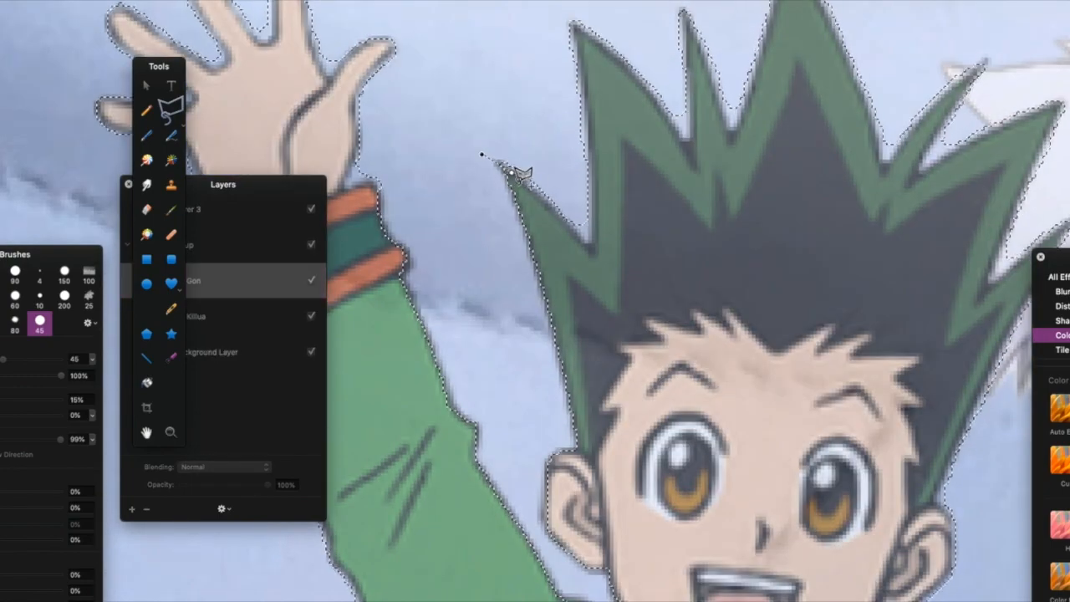
click(563, 221)
click(590, 249)
click(595, 158)
click(590, 90)
click(571, 17)
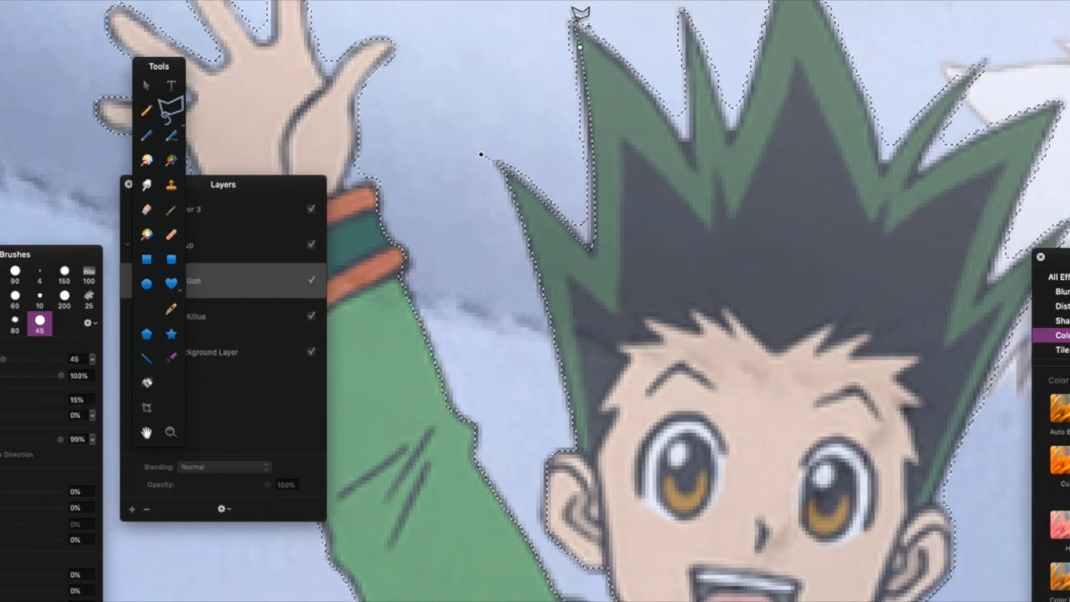
click(537, 21)
click(465, 87)
click(473, 132)
click(494, 147)
scroll(595, 160, up, 5)
click(496, 242)
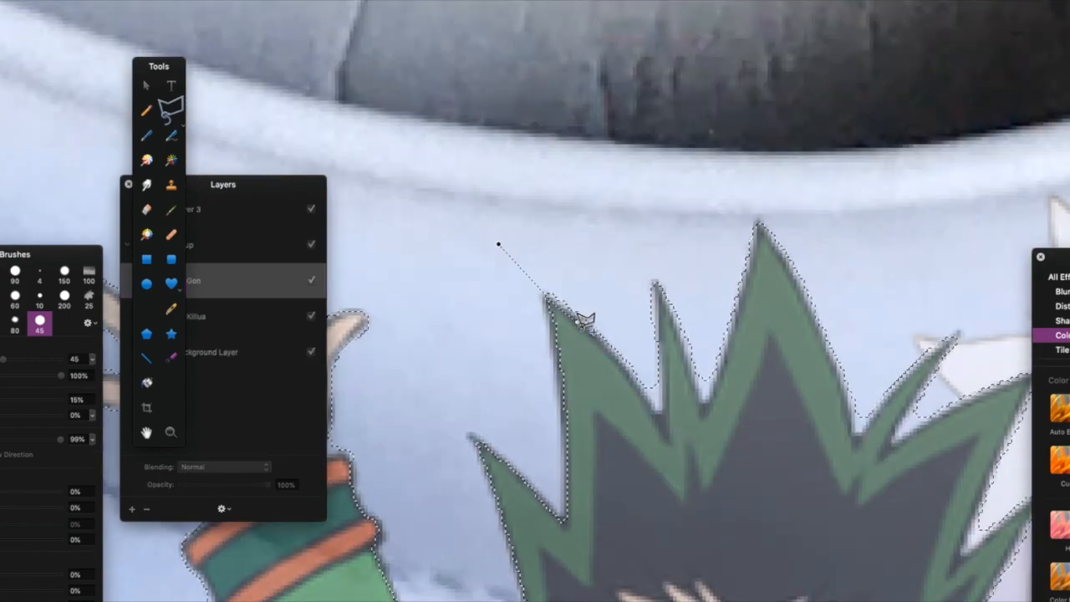
click(595, 338)
click(644, 395)
click(663, 429)
click(657, 285)
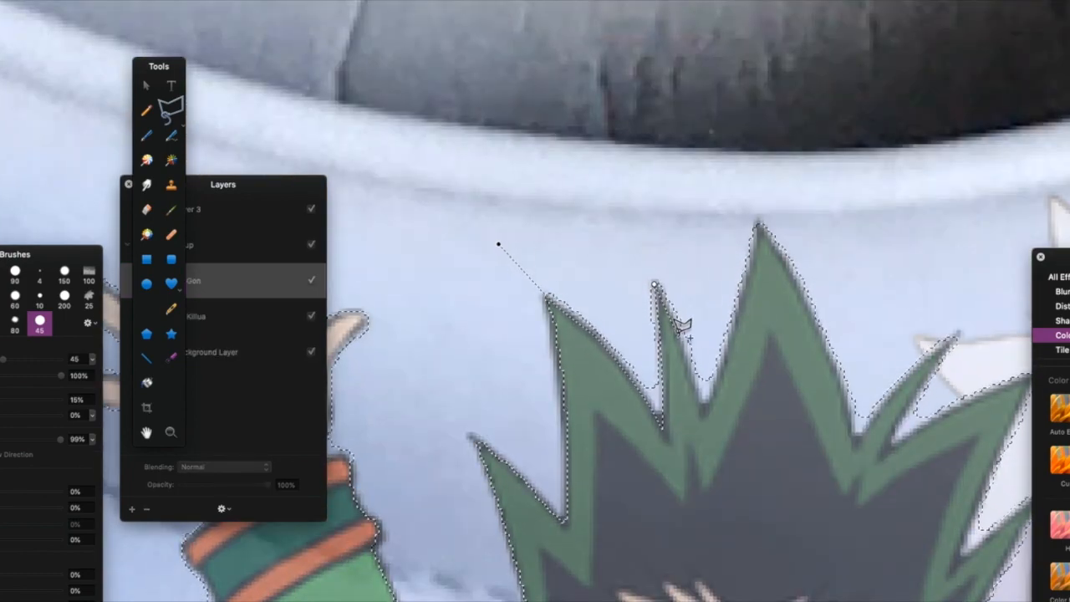
click(693, 387)
click(758, 221)
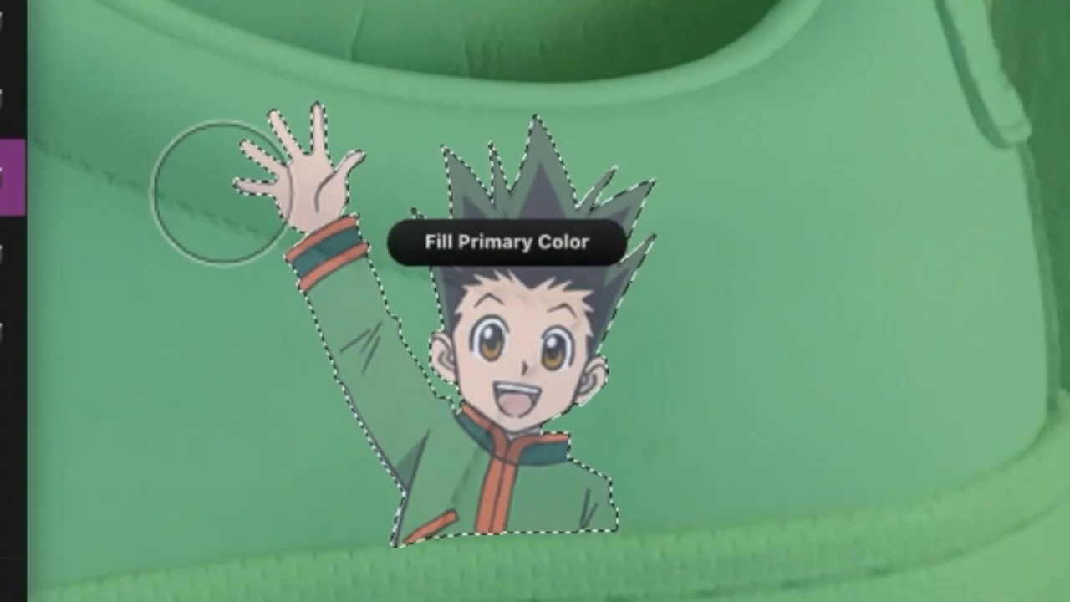
Undo the background fill, invert the selection to Gon, and fill his silhouette with green.
key(super+z)
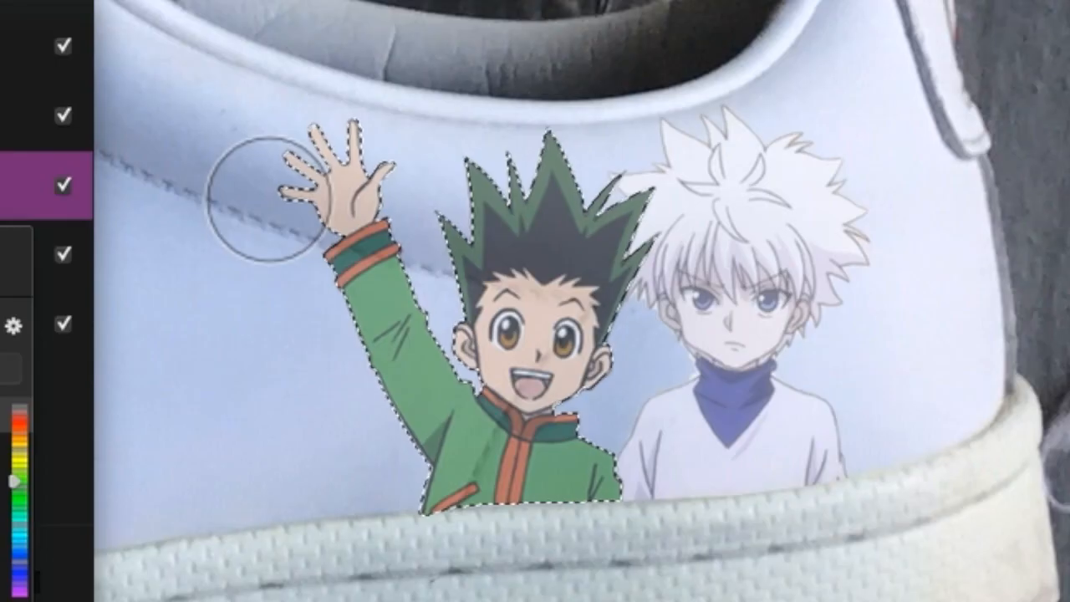
key(shift+super+i)
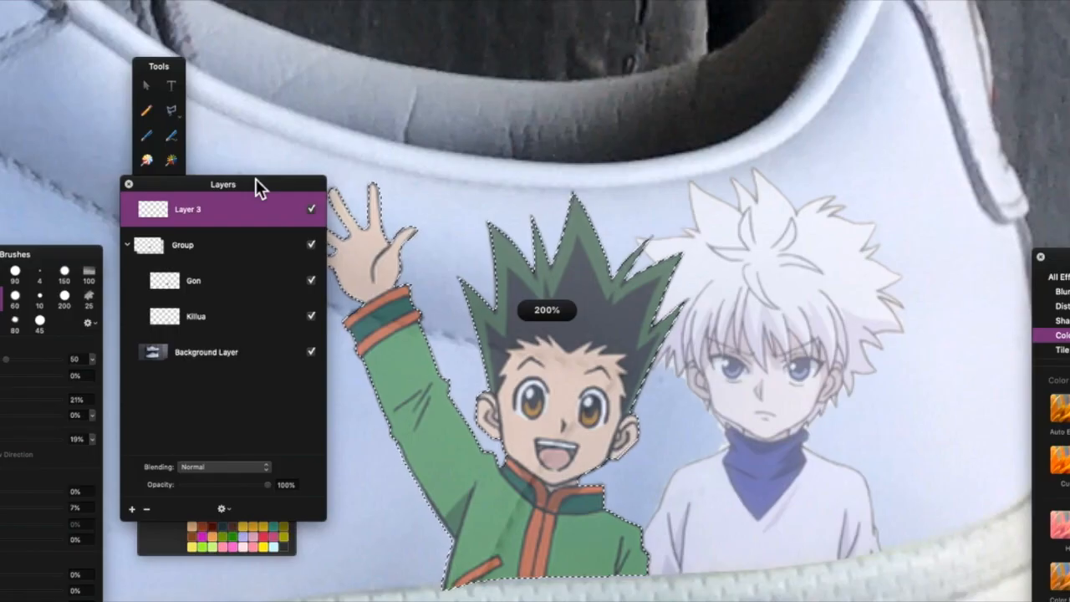
key(super+minus)
key(alt+BackSpace)
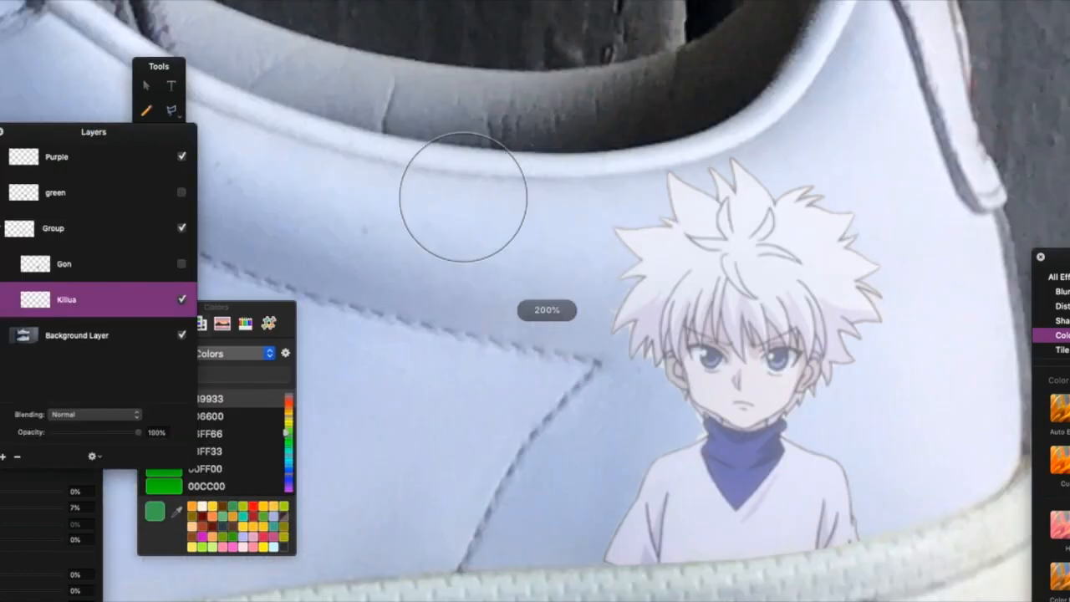
Outline Killua with the polygonal lasso and fill his silhouette with light purple CC99FF.
key(super+plus)
click(452, 562)
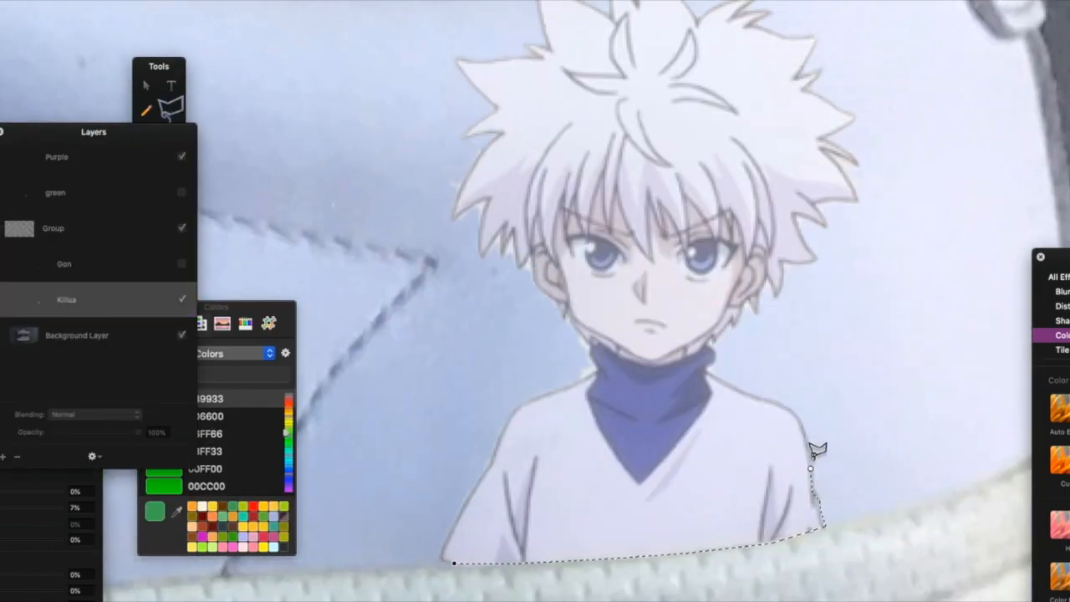
key(super+plus)
click(889, 481)
click(872, 450)
click(835, 432)
click(794, 415)
click(761, 398)
mouse_move(798, 322)
mouse_down()
mouse_move(843, 264)
mouse_move(858, 277)
mouse_move(896, 242)
mouse_move(890, 199)
mouse_move(960, 159)
mouse_move(941, 99)
mouse_move(914, 78)
mouse_move(954, 46)
mouse_move(877, 41)
mouse_move(907, 216)
mouse_move(908, 167)
mouse_move(794, 147)
mouse_move(811, 117)
mouse_move(728, 128)
mouse_move(660, 59)
mouse_move(651, 108)
mouse_move(632, 122)
mouse_move(573, 114)
mouse_move(532, 123)
mouse_move(549, 182)
mouse_move(537, 206)
mouse_move(462, 215)
mouse_move(475, 267)
mouse_move(450, 296)
mouse_move(483, 306)
mouse_move(422, 426)
mouse_move(464, 422)
mouse_move(489, 435)
mouse_move(598, 568)
mouse_move(614, 167)
mouse_move(625, 197)
mouse_move(539, 247)
mouse_move(471, 342)
mouse_up()
key(super+plus)
scroll(604, 566, down, 5)
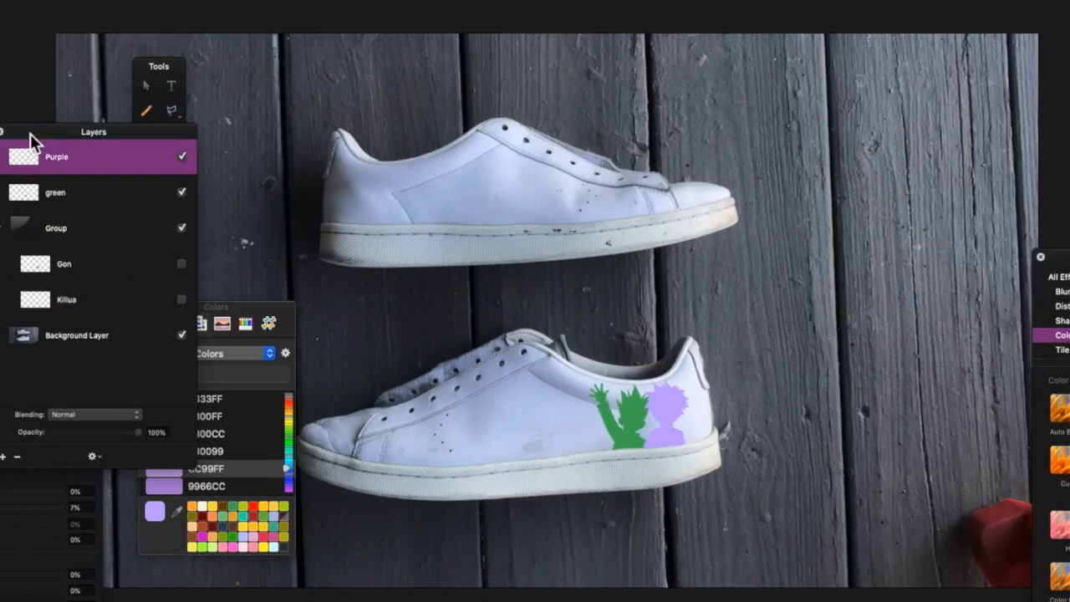
Combine the green and purple silhouettes into a single Silhouette layer and confirm its transform.
key(super+plus)
key(super+minus)
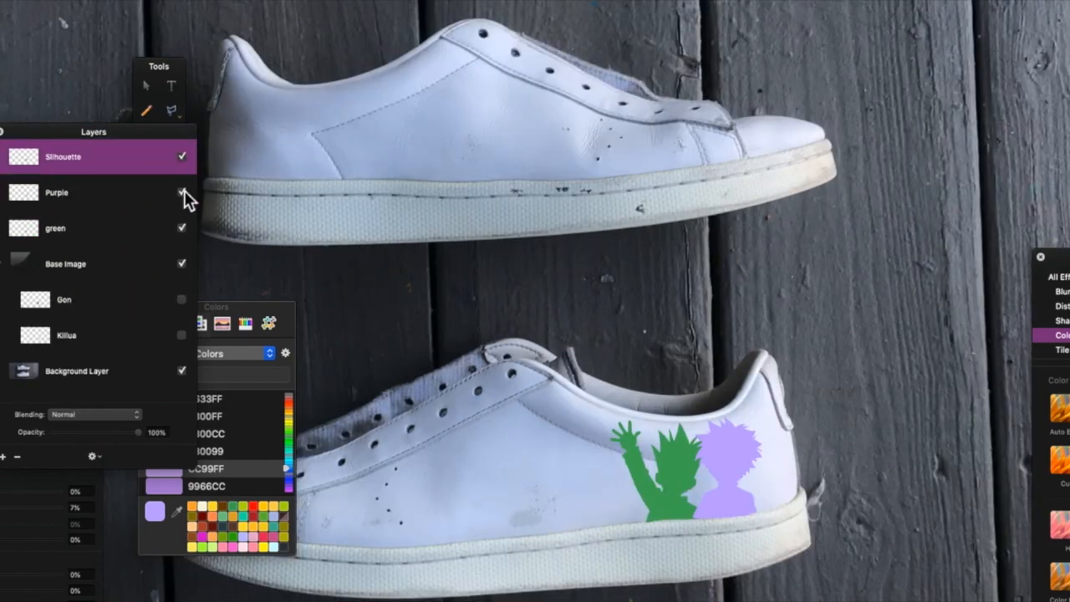
click(181, 228)
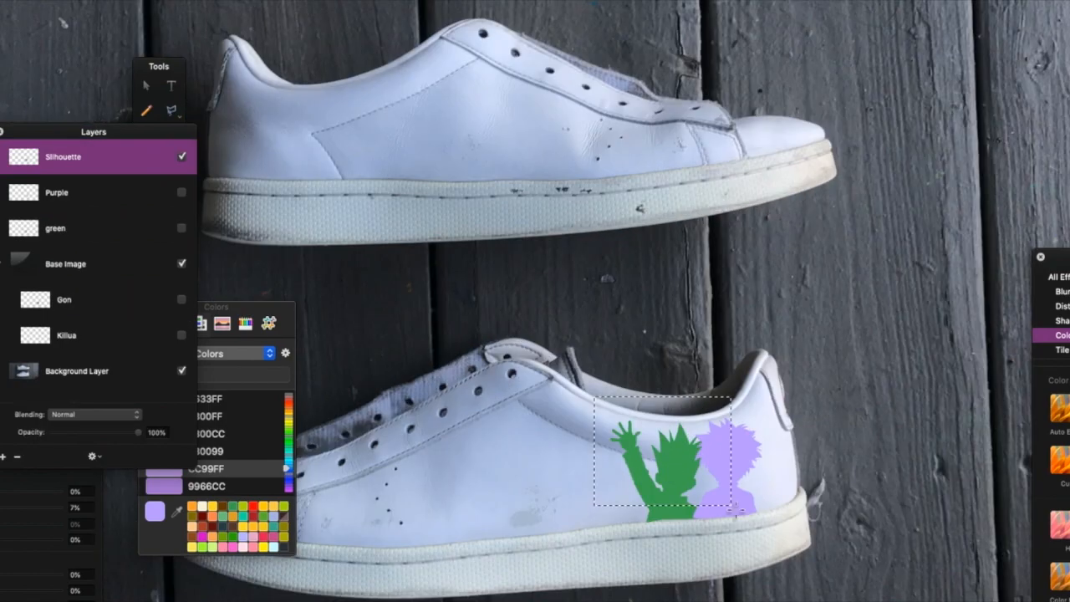
right_click(731, 477)
click(744, 486)
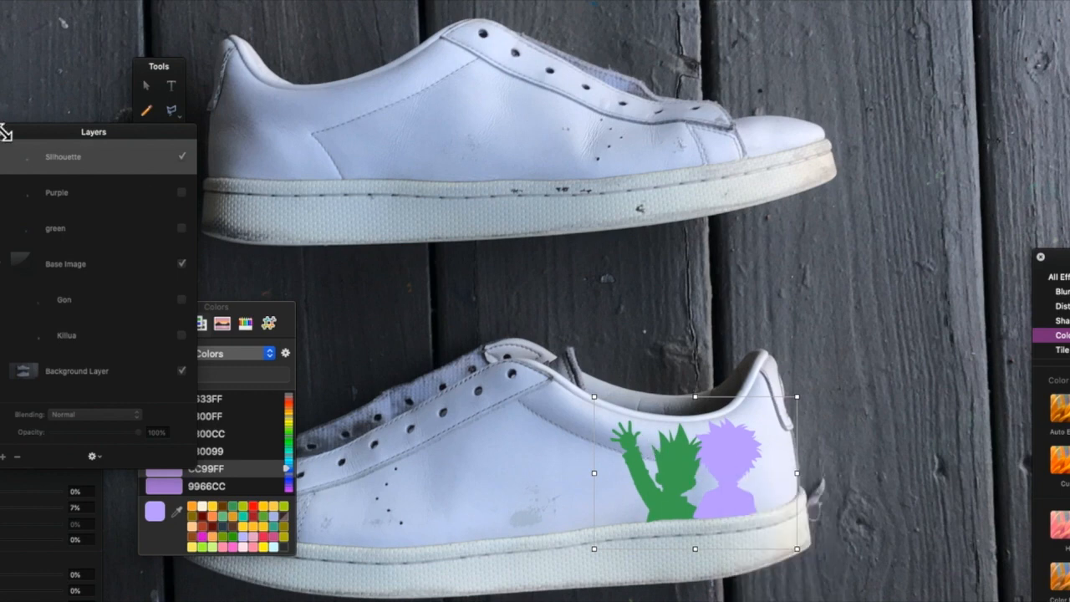
key(Return)
Duplicate the Silhouette layer, flip the copy horizontally, and move it onto the heel of the upper shoe.
key(super+j)
key(super+f)
right_click(618, 460)
click(656, 564)
drag(417, 452, 313, 168)
key(super+minus)
key(super+equal)
drag(306, 115, 301, 115)
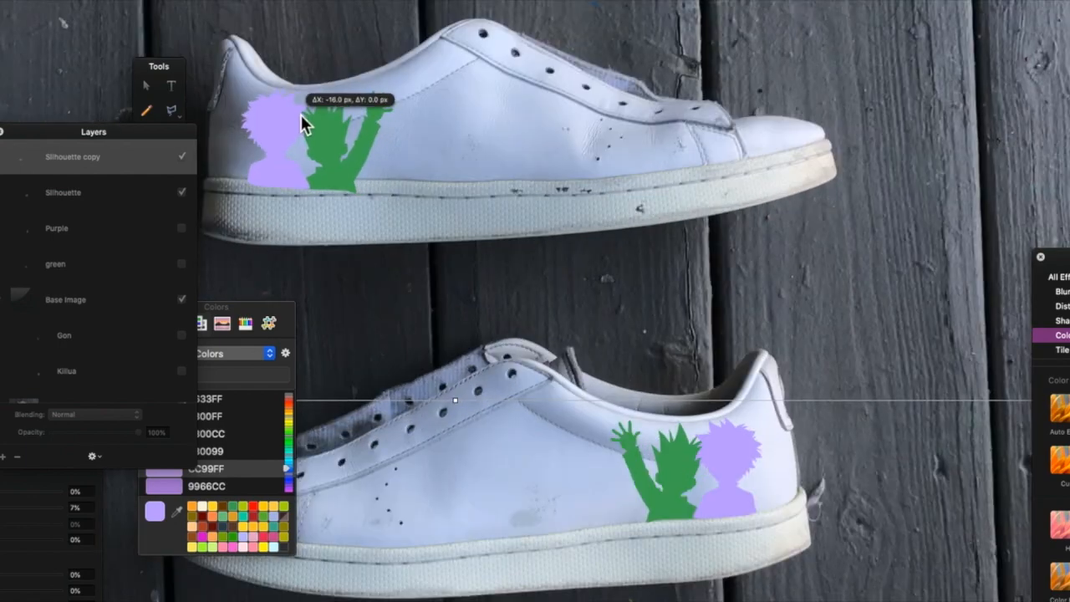
key(Return)
Lasso the sole area under the copied silhouettes, clear it, and undo the clearing.
key(super+equal)
scroll(535, 301, left, 5)
key(l)
click(337, 353)
click(585, 355)
click(551, 416)
key(Delete)
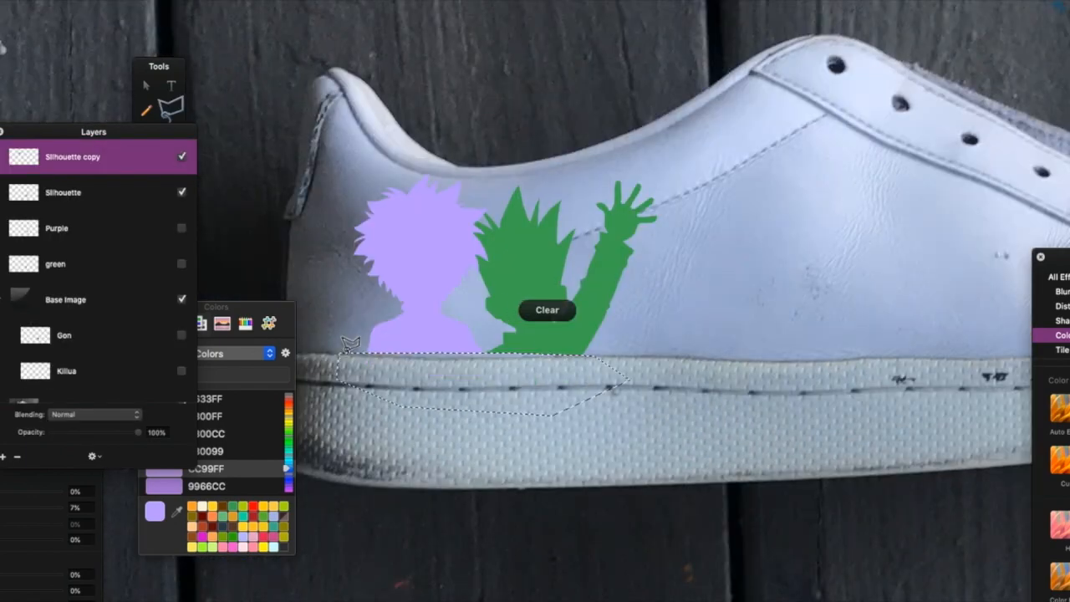
key(super+z)
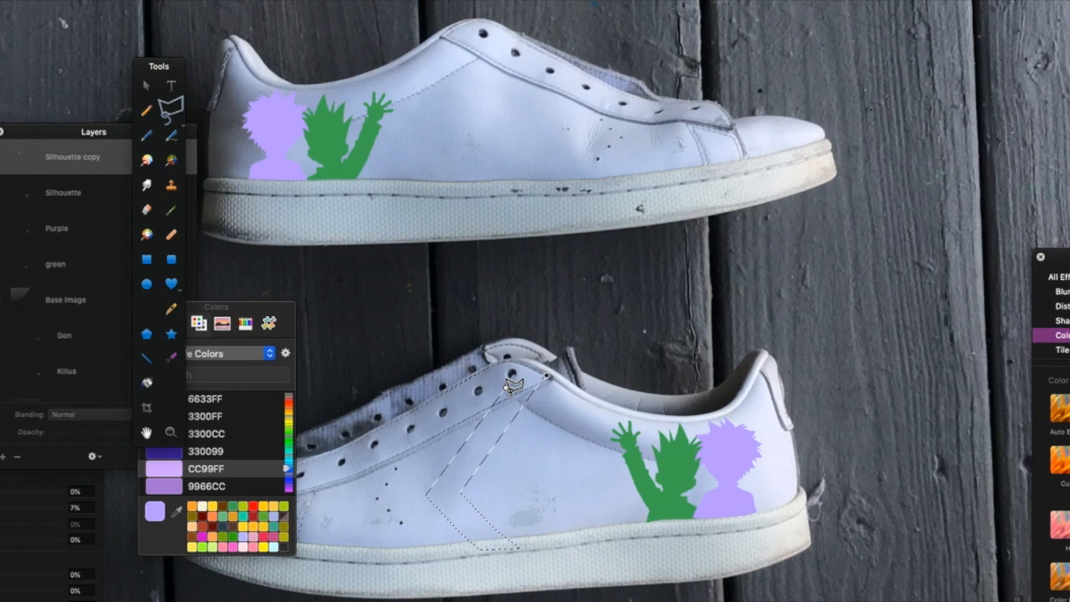
Draw a chevron-shaped lasso selection on the lower shoe's side and fill it with light purple on a new layer.
click(507, 389)
click(548, 377)
click(518, 548)
click(455, 493)
click(541, 376)
click(518, 548)
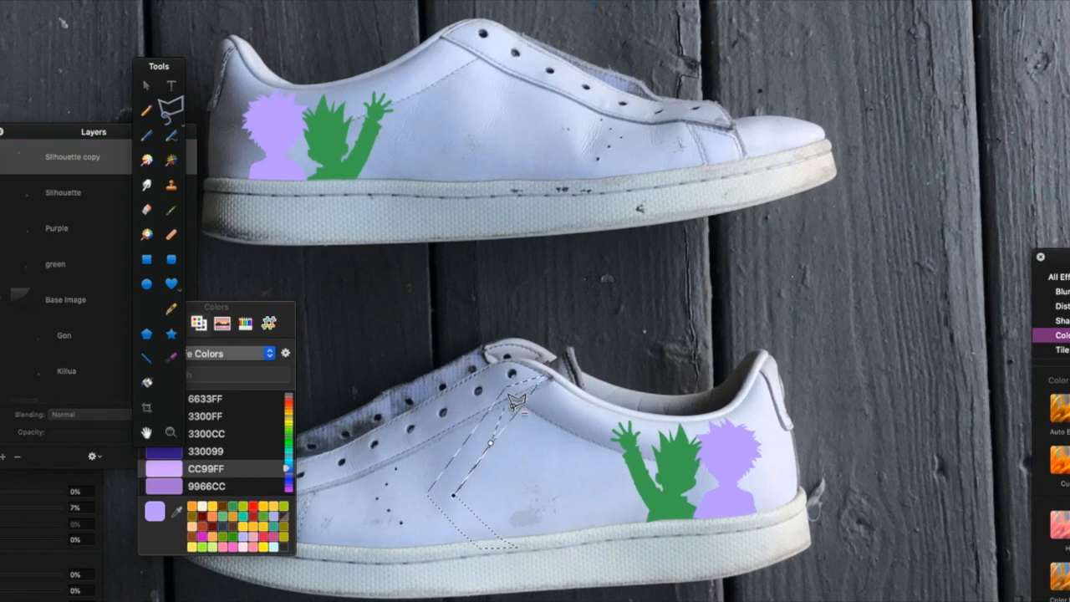
click(176, 512)
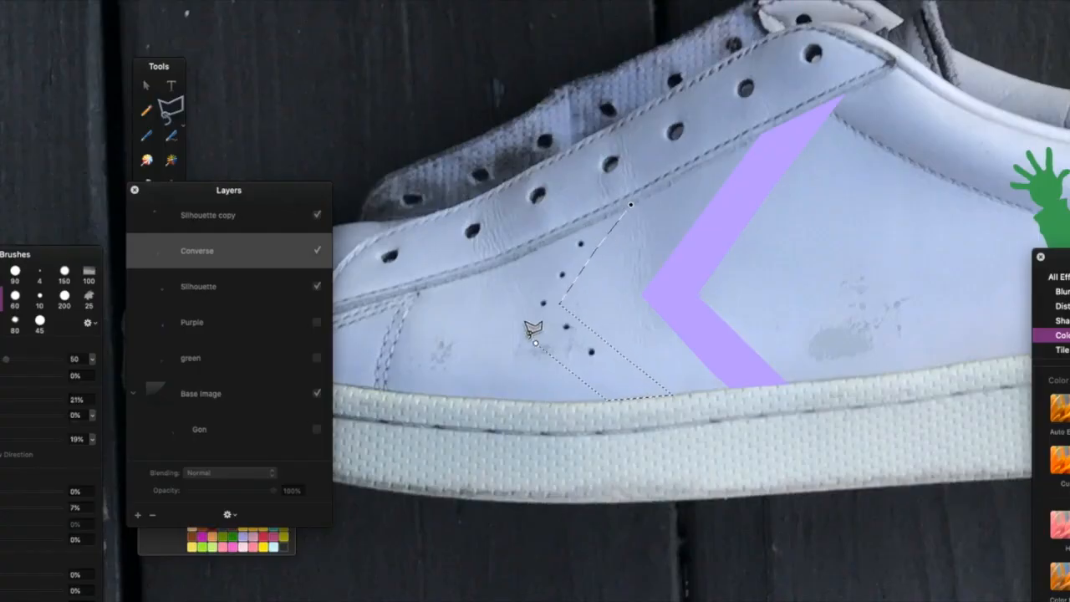
Select a second chevron beside the purple one and fill it with green.
click(536, 263)
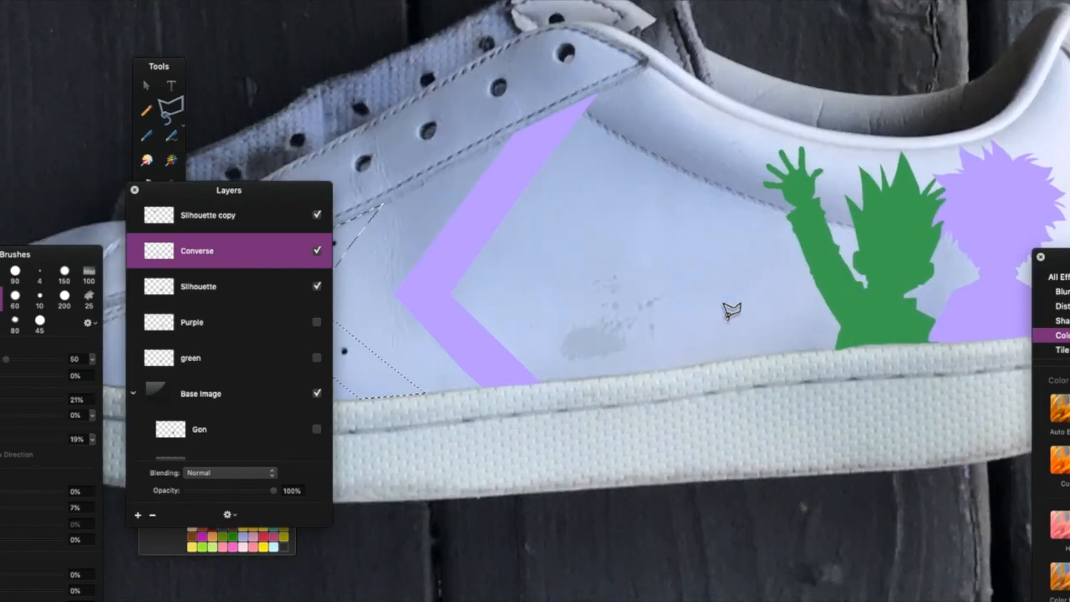
click(855, 267)
scroll(688, 256, down, 3)
click(692, 259)
scroll(692, 262, down, 5)
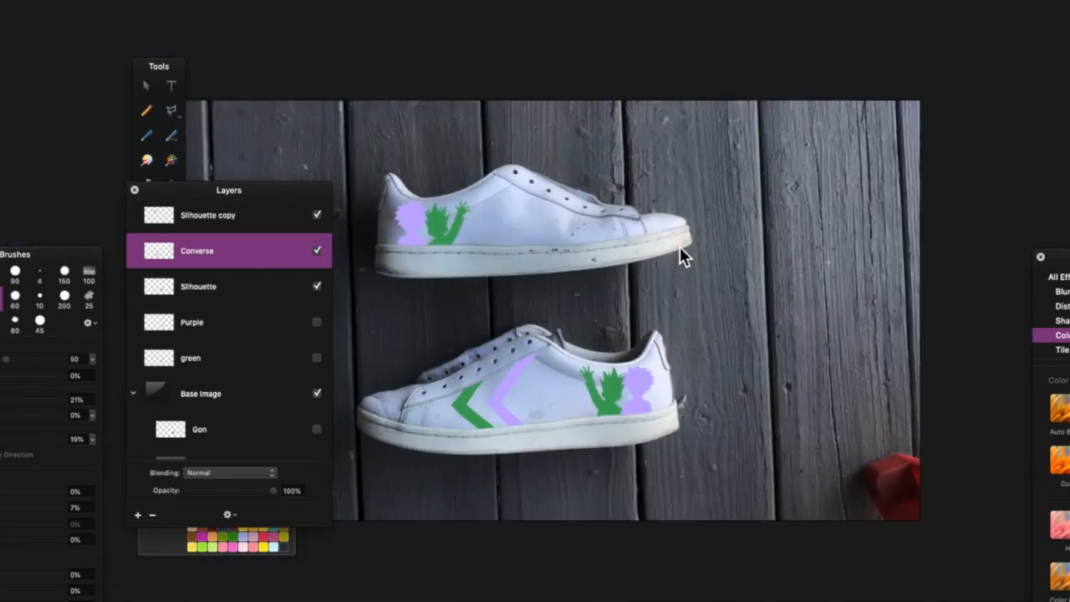
Undo the green fill and rescale the green chevron with a free transform.
scroll(679, 247, up, 5)
key(super+z)
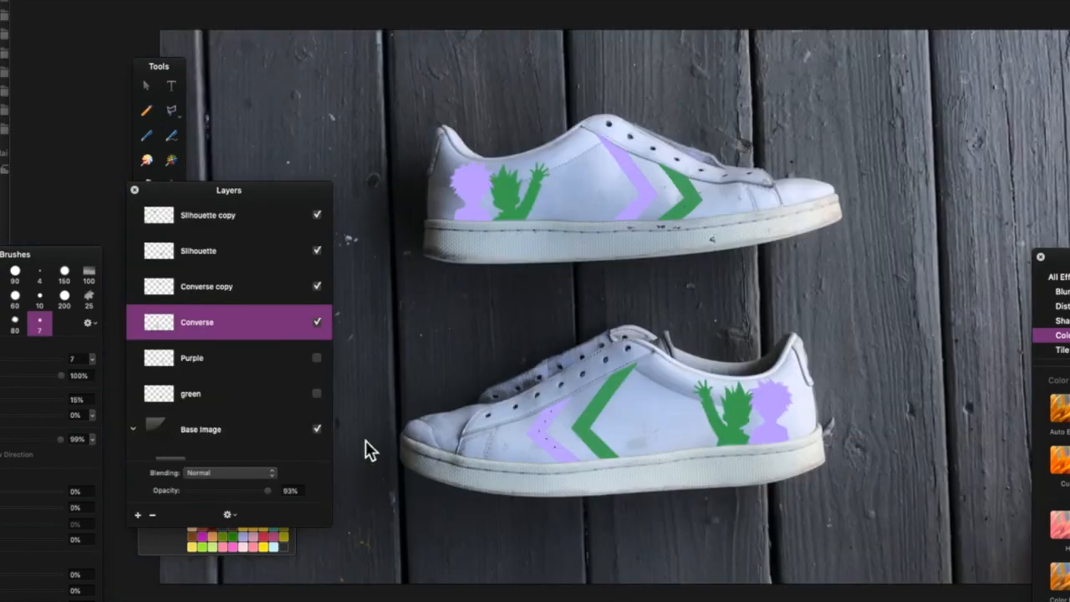
key(super+f)
right_click(579, 416)
click(619, 569)
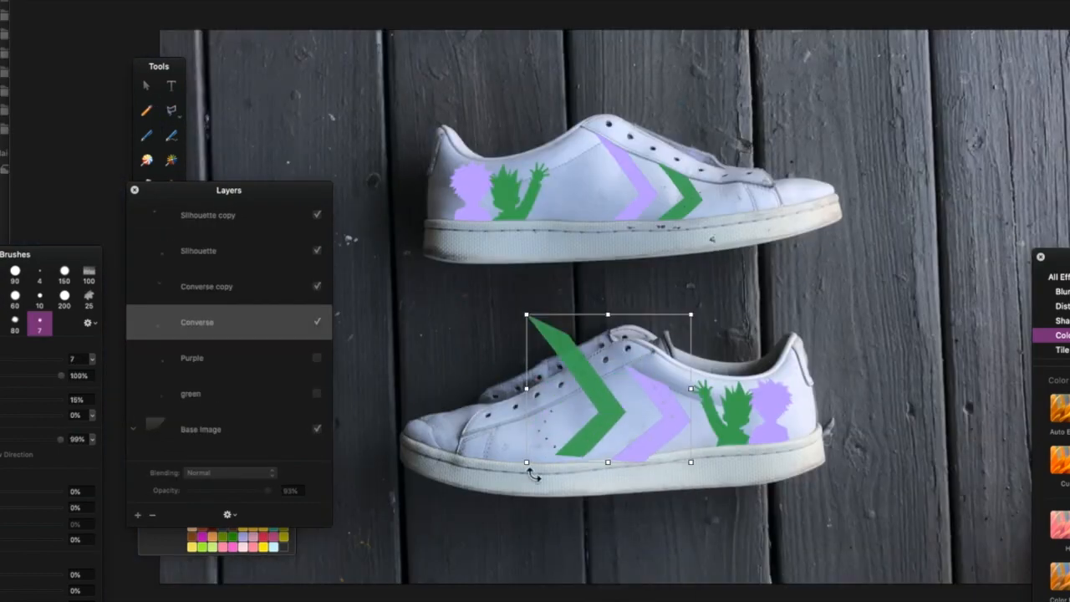
key(Return)
Lasso and delete the parts of the green chevron extending past the shoe's upper edge and onto the sole.
key(super+plus)
scroll(650, 334, down, 4)
key(l)
click(779, 315)
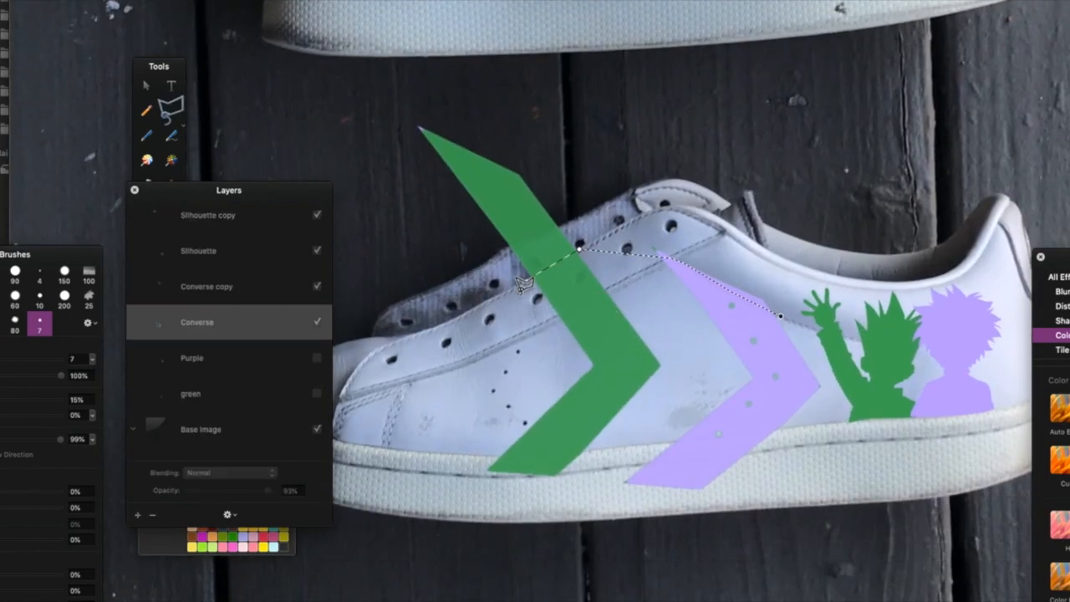
click(363, 89)
click(779, 315)
key(Delete)
click(468, 450)
click(784, 424)
click(474, 456)
key(Delete)
key(super+0)
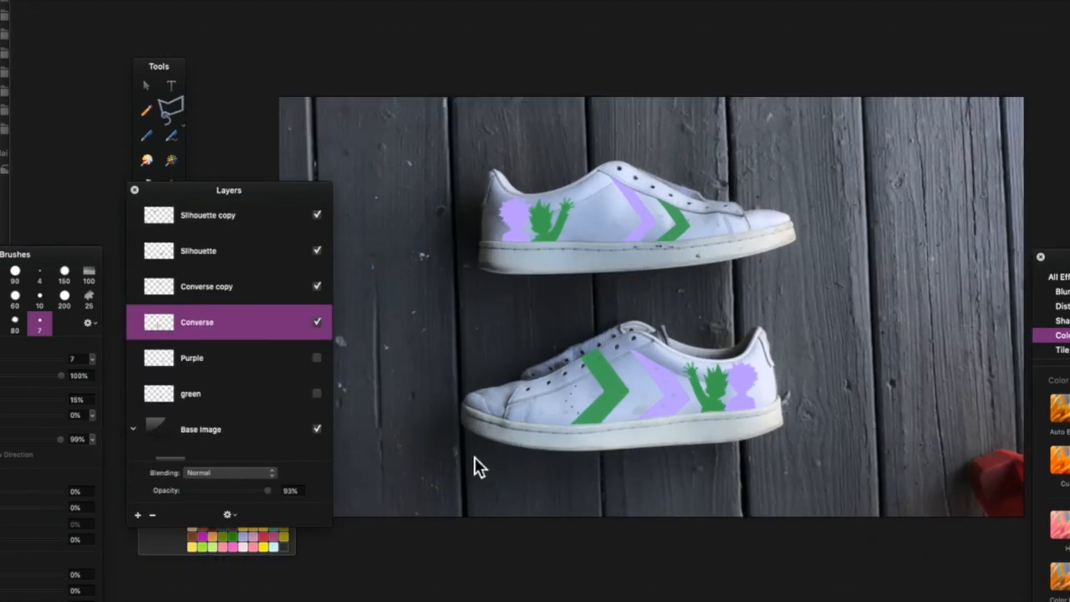
Resize and reposition the green chevron with a free transform, then deselect.
key(super+plus)
key(super+f)
drag(604, 577, 618, 477)
drag(571, 449, 613, 449)
key(Return)
key(super+d)
Lasso and delete the leftover pieces of the green chevron at its lower tip and upper edge.
click(530, 518)
click(611, 435)
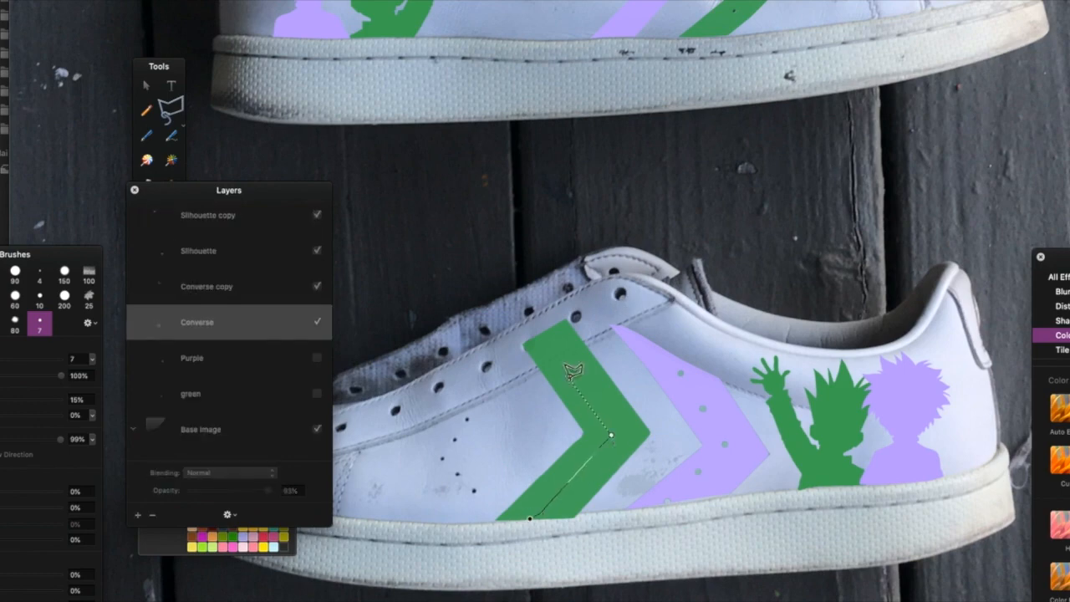
click(518, 307)
click(462, 308)
click(529, 518)
key(Delete)
click(535, 372)
click(598, 336)
key(Delete)
Select the purple chevron and shift it slightly up and left to line up with the green one.
click(638, 324)
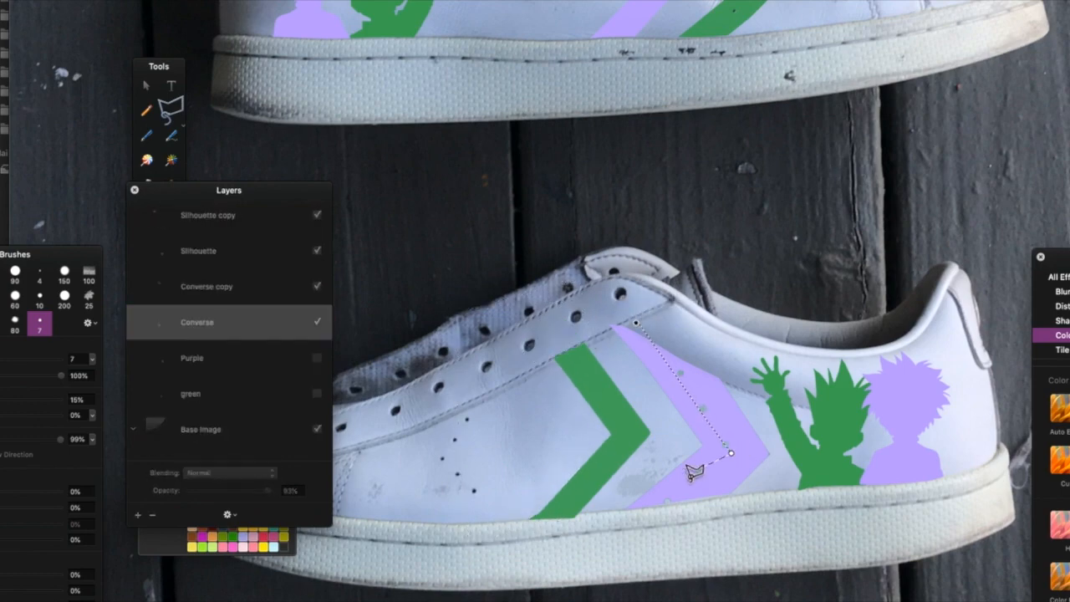
key(super+minus)
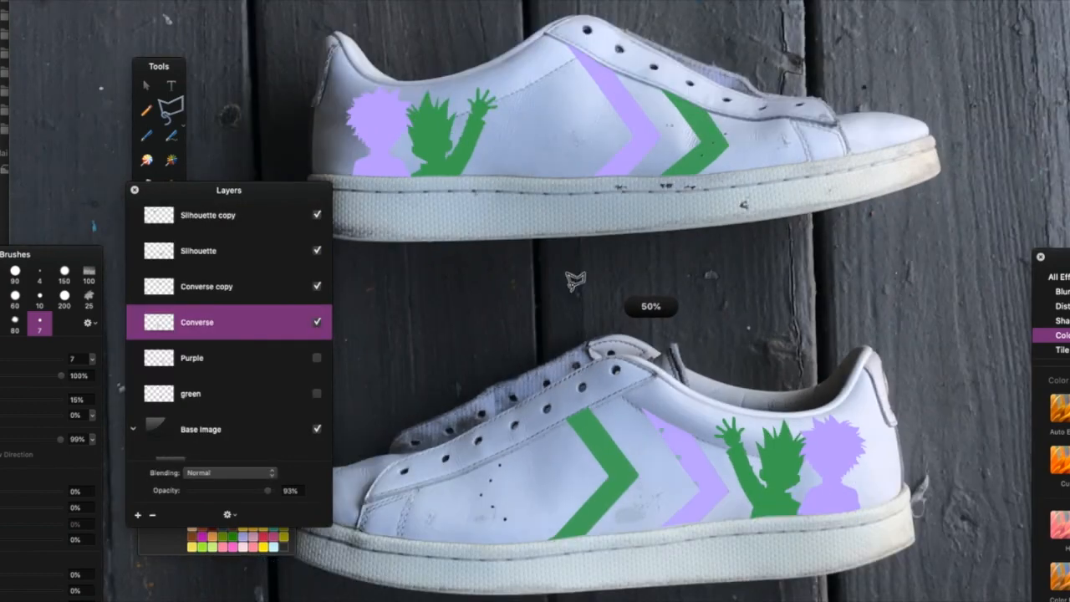
key(super+f)
mouse_move(704, 456)
mouse_down()
mouse_move(668, 453)
mouse_move(679, 443)
mouse_up()
key(Return)
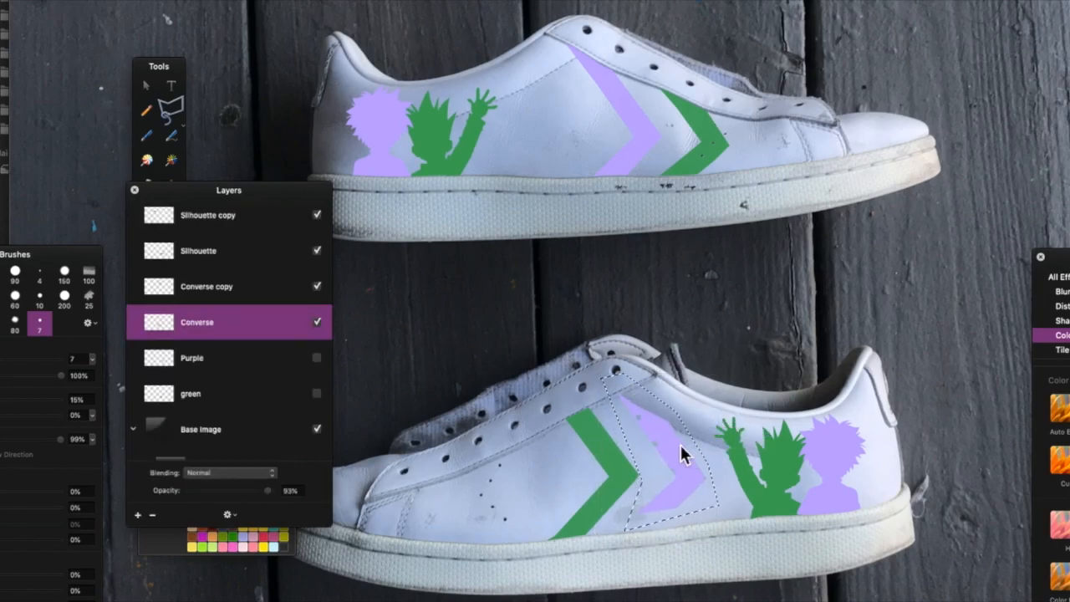
key(super+plus)
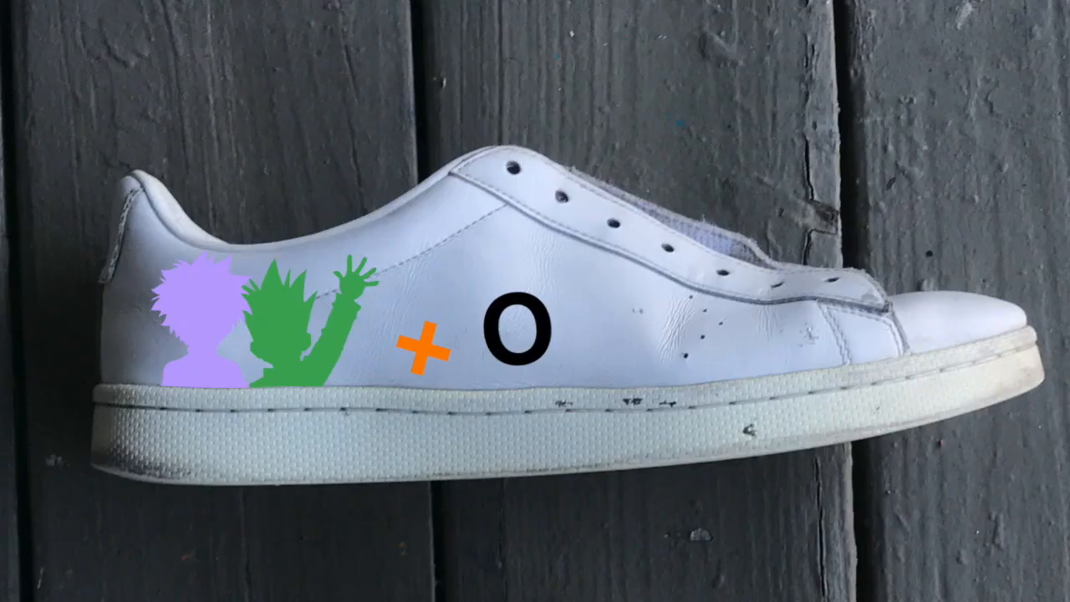